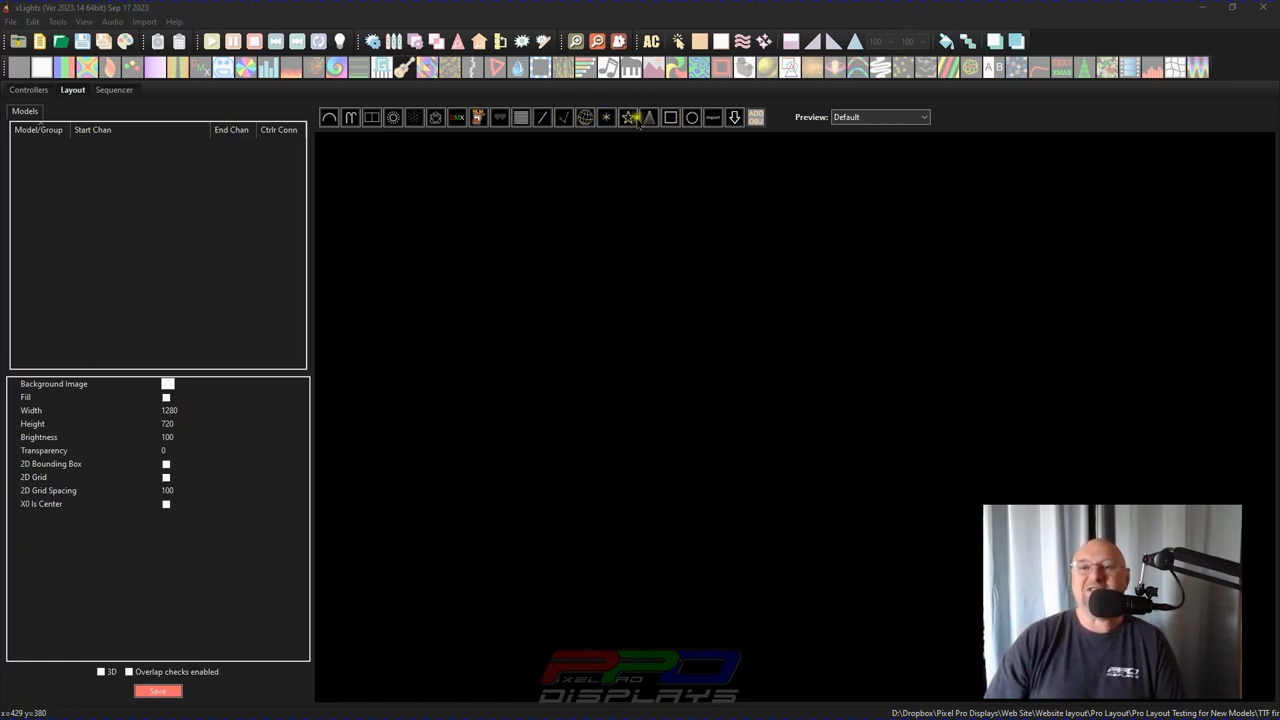
Place a new Spinner model on the layout canvas
left_click(607, 121)
left_click_drag(478, 238, 734, 432)
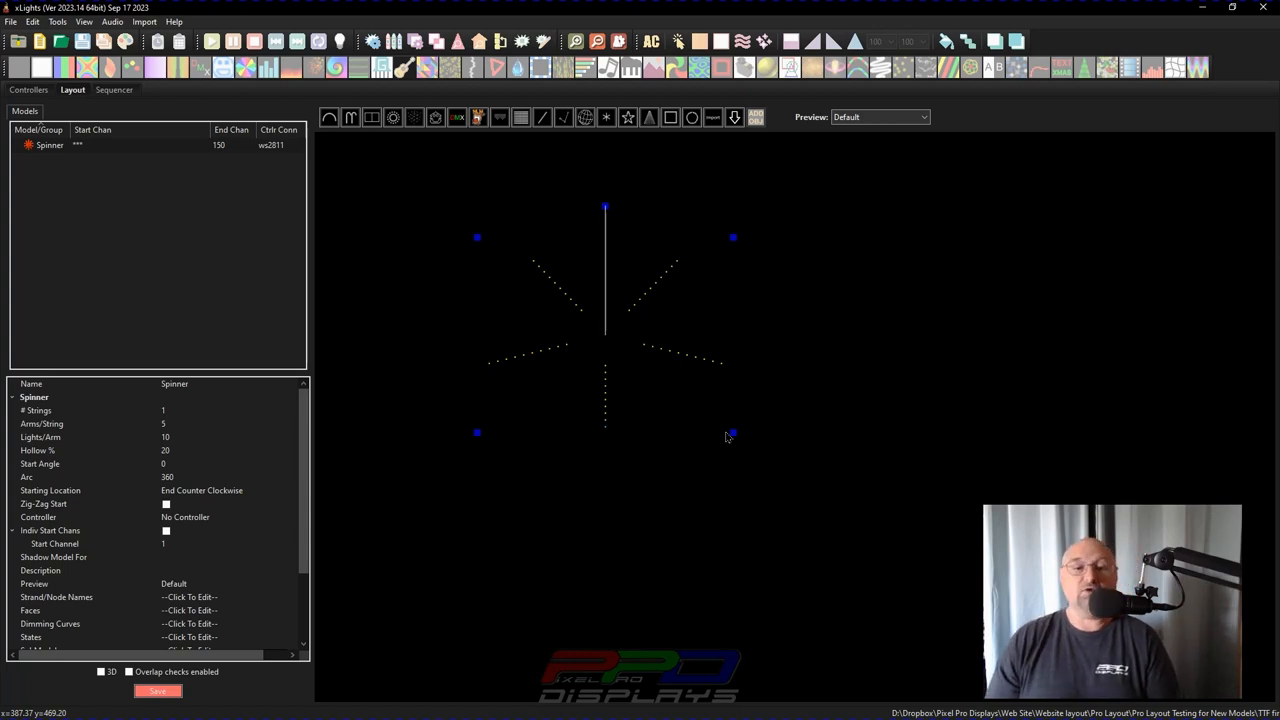
Set the spinner to 5 strings, 1 arm per string and 50 lights per arm
left_click(177, 411)
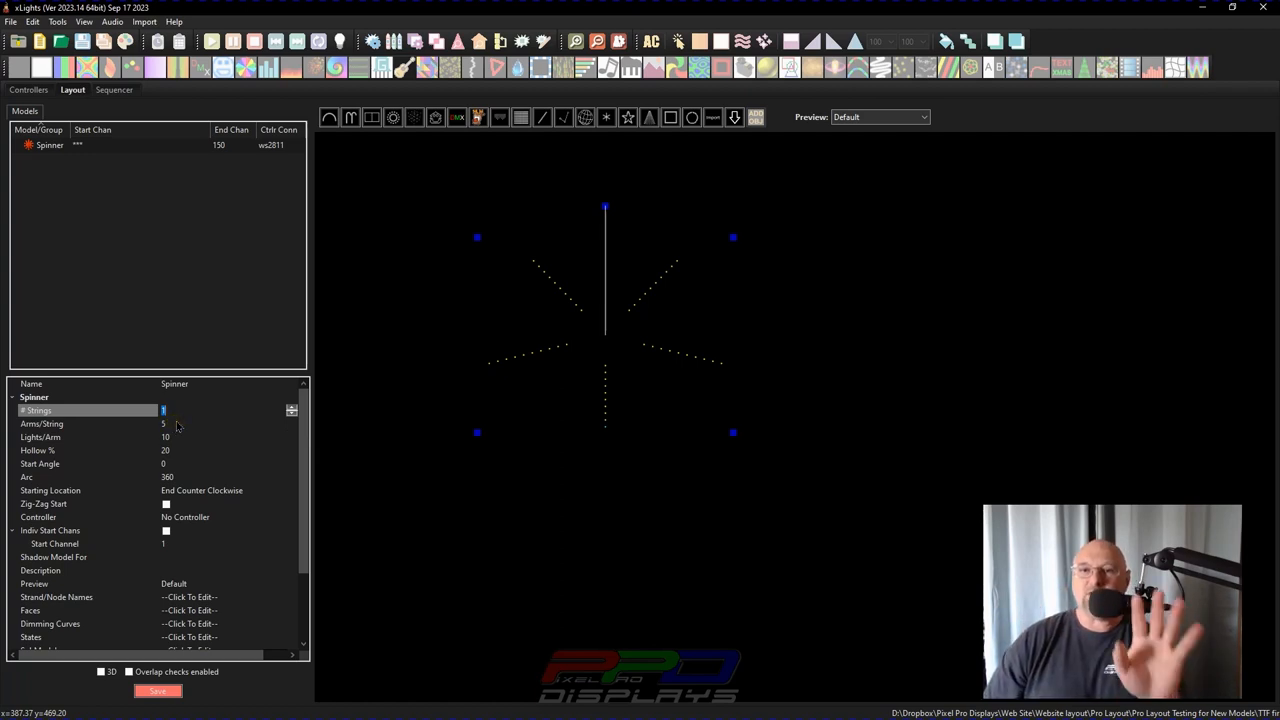
type("5")
key("Return")
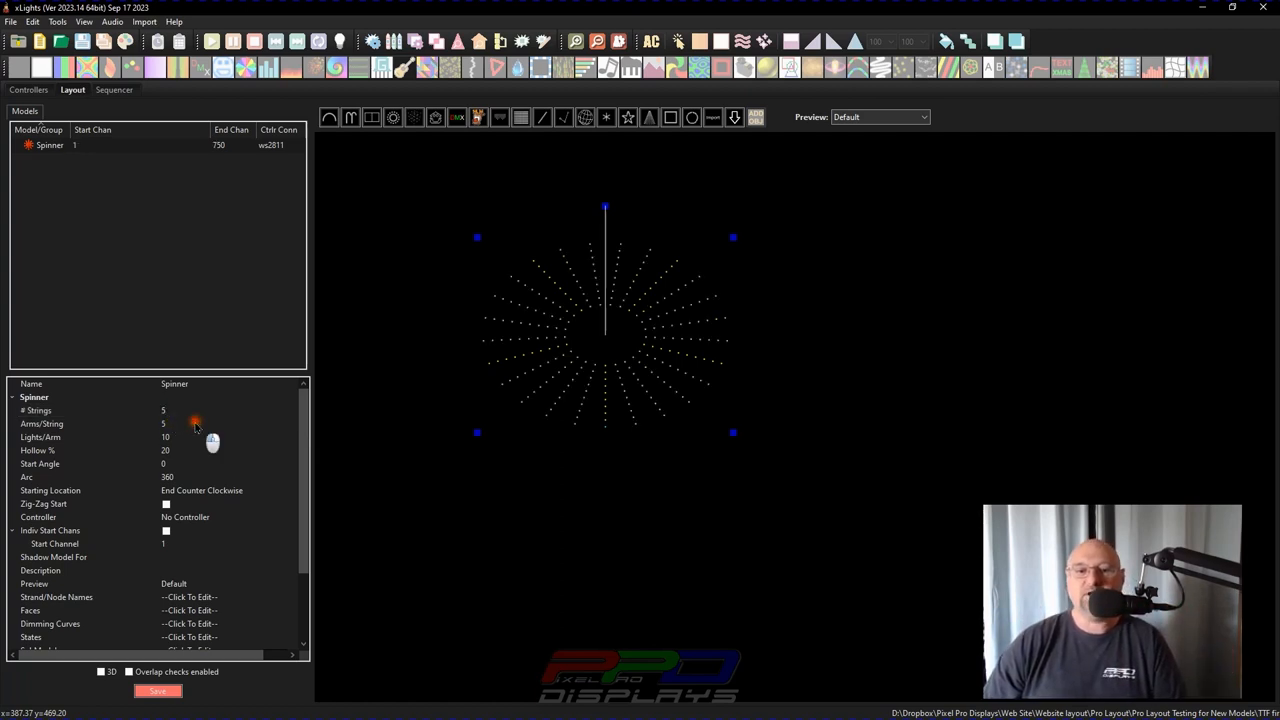
left_click(165, 424)
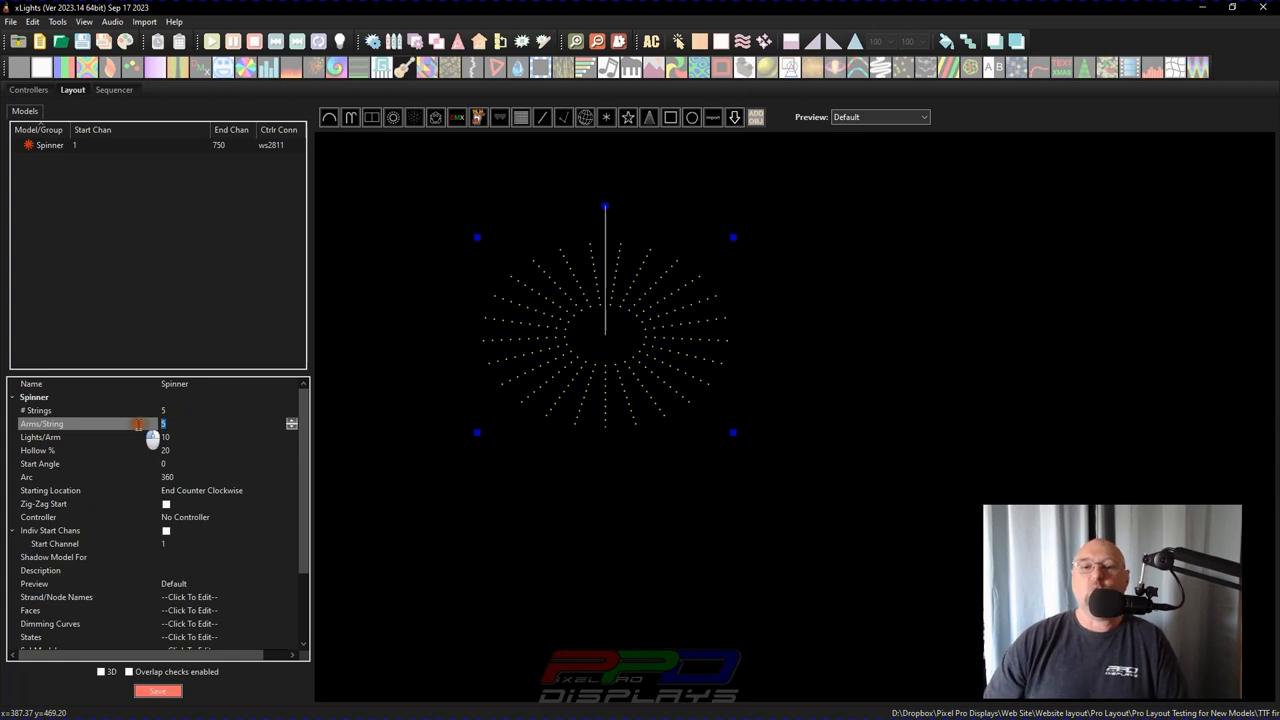
type("1")
left_click(199, 437)
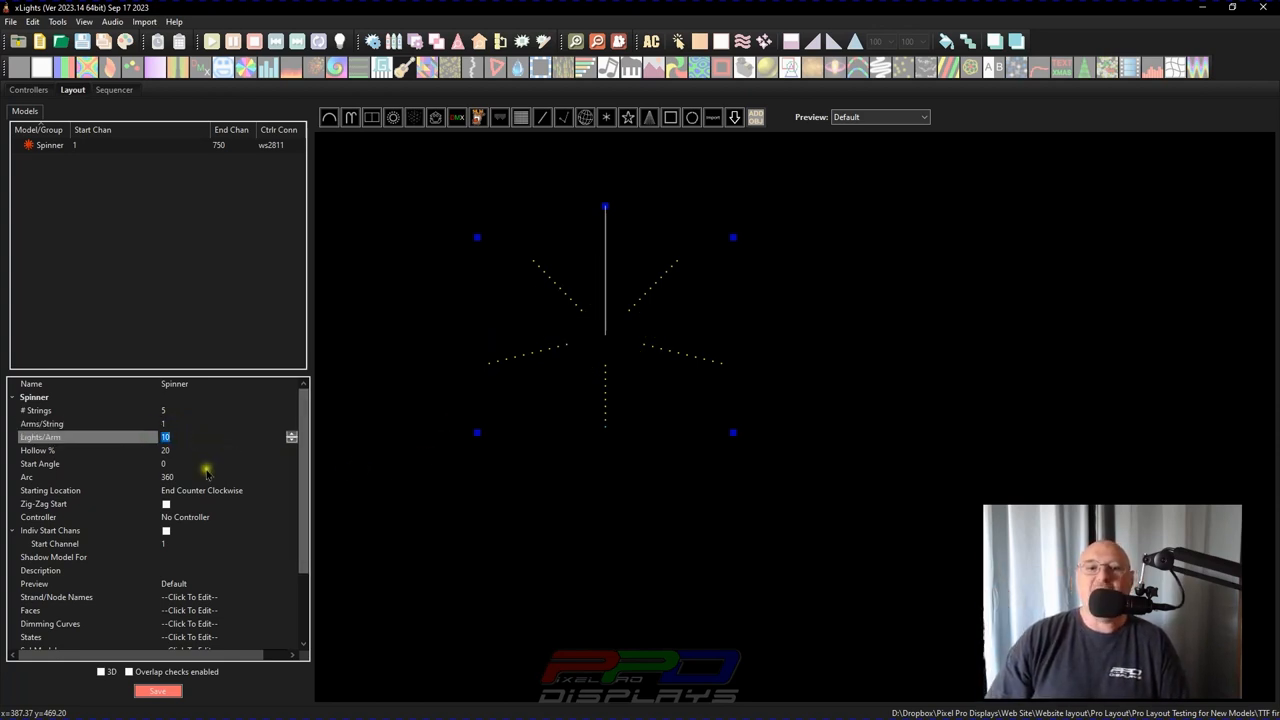
double_click(167, 438)
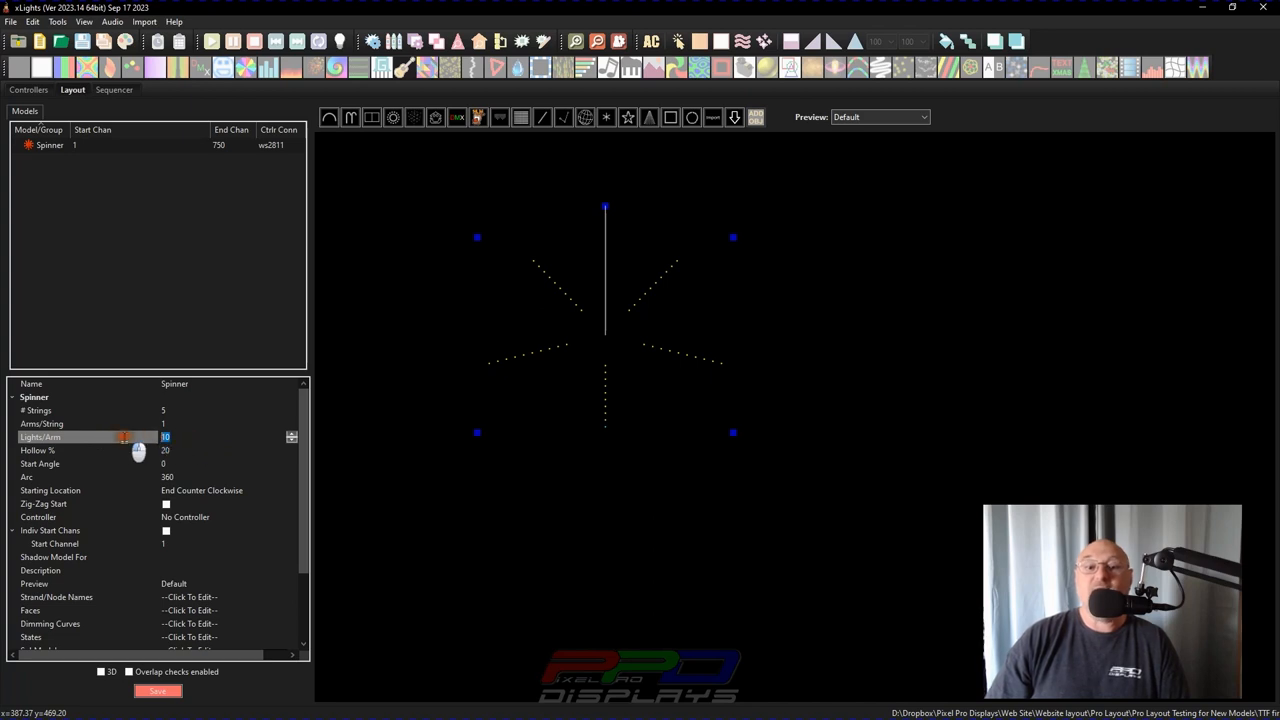
type("50")
left_click(183, 453)
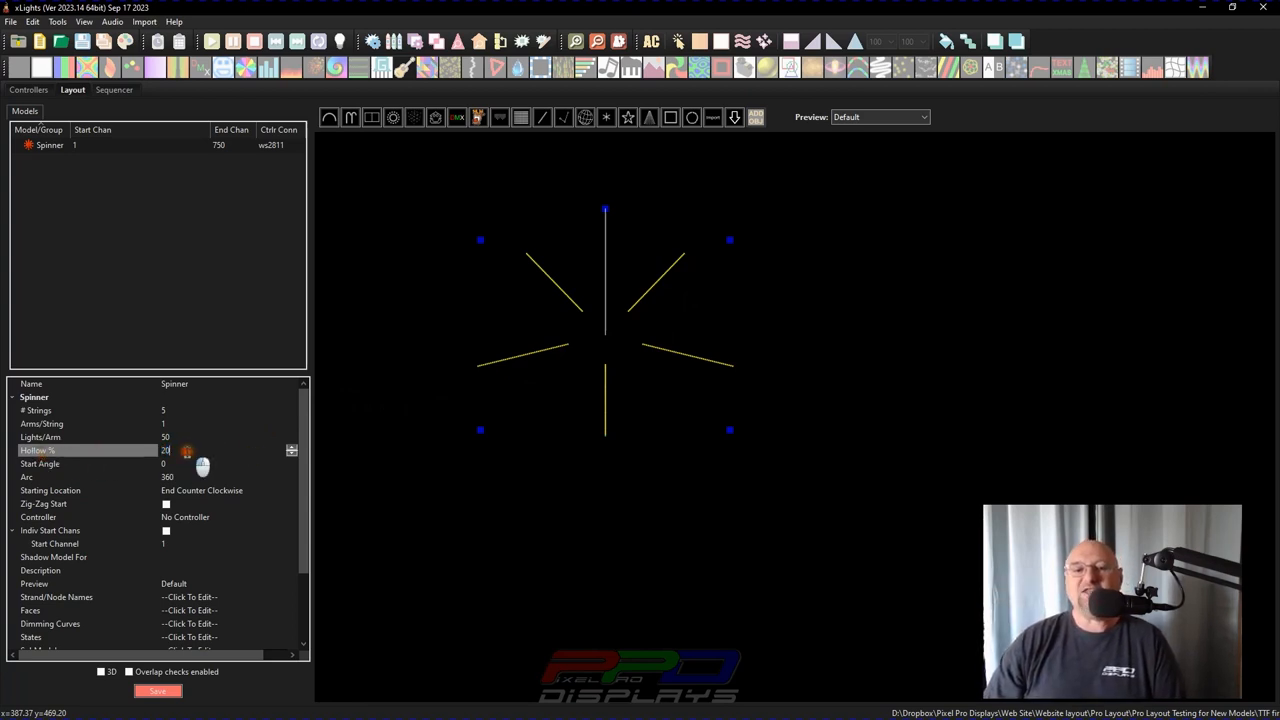
left_click(92, 453)
type("3")
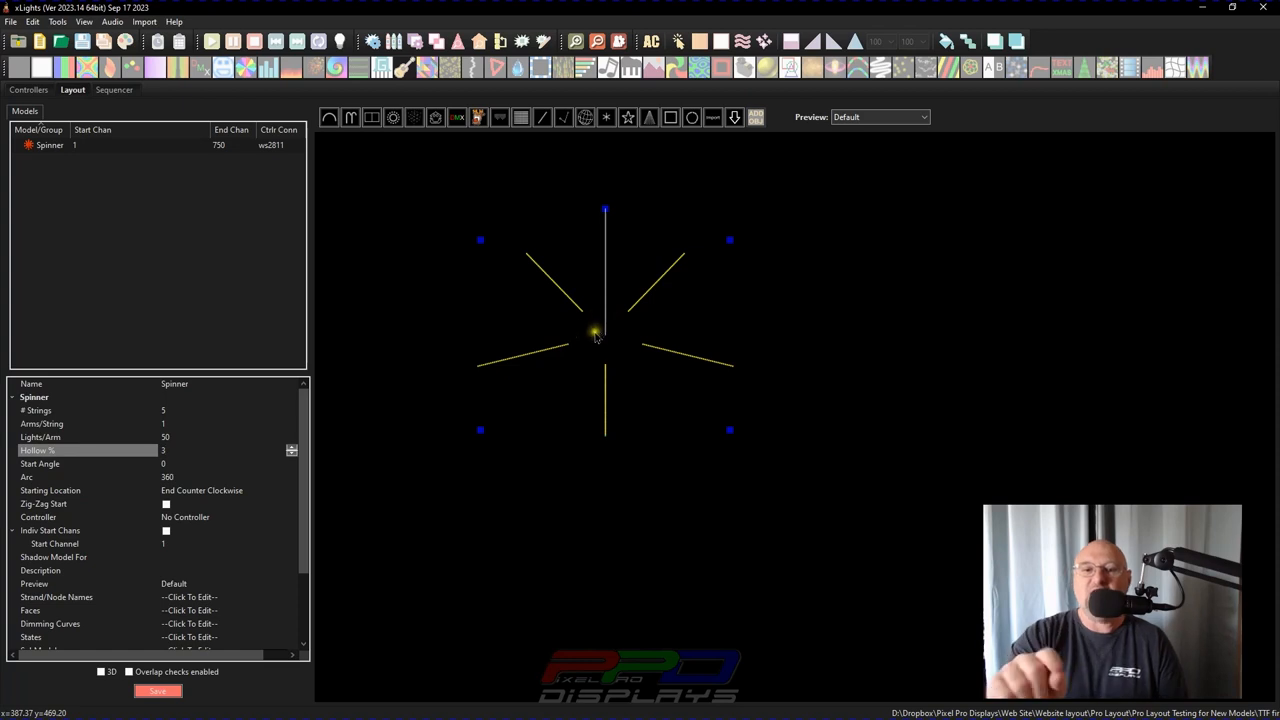
Set Hollow % to 3 and Arc to 35 so the arms form a narrow wedge
left_click(230, 476)
type("3")
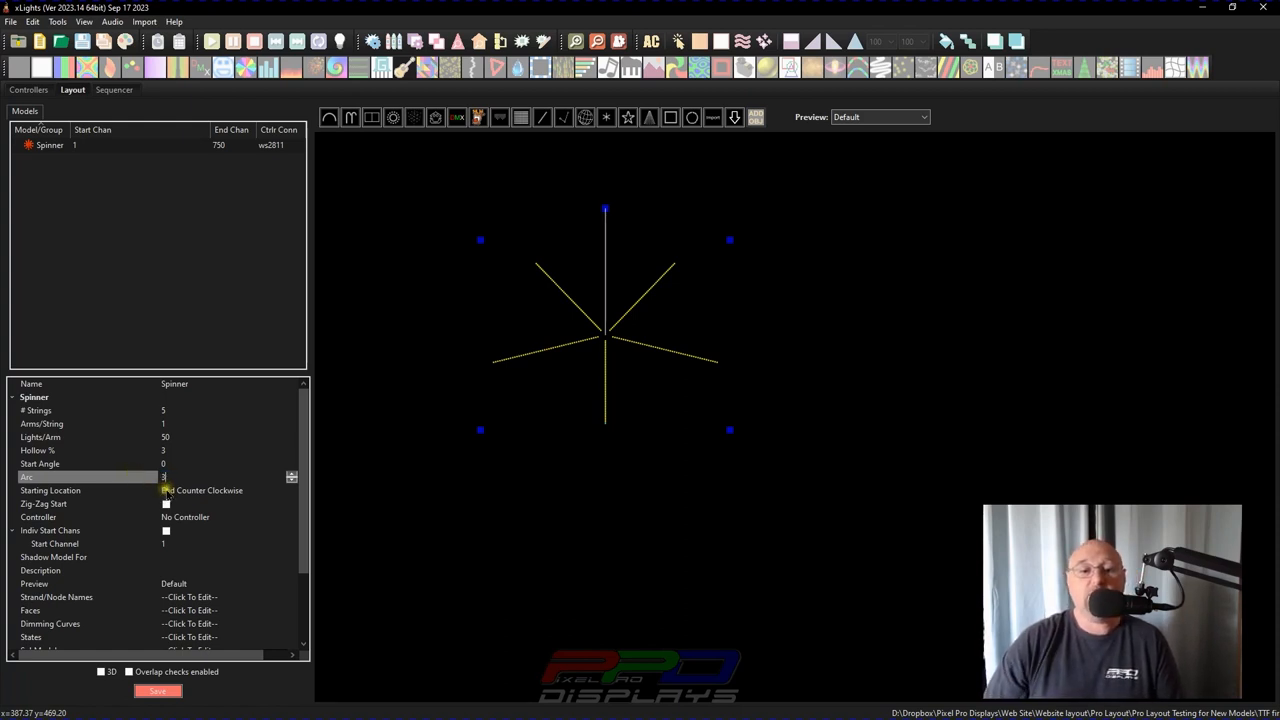
type("5")
left_click(165, 463)
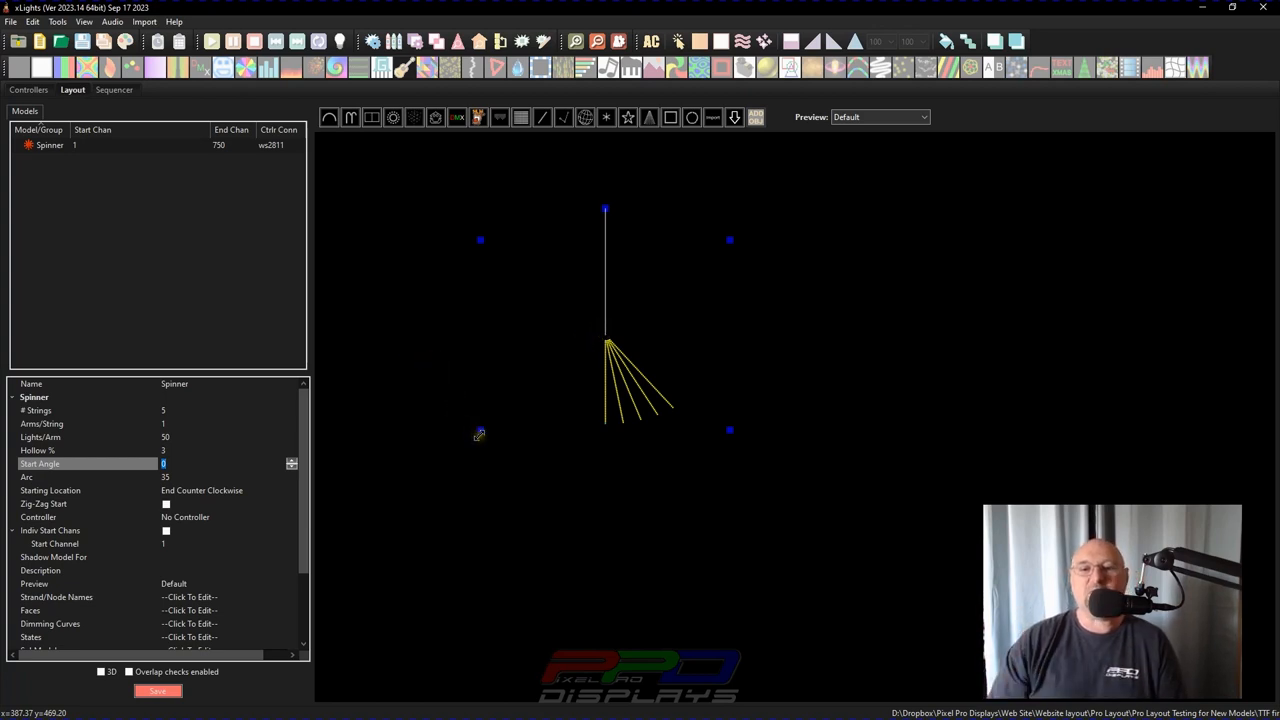
Drag the spinner's bottom handle downward to make the wedge taller
mouse_move(479, 434)
left_mouse_down()
mouse_move(479, 588)
mouse_move(423, 576)
left_mouse_up()
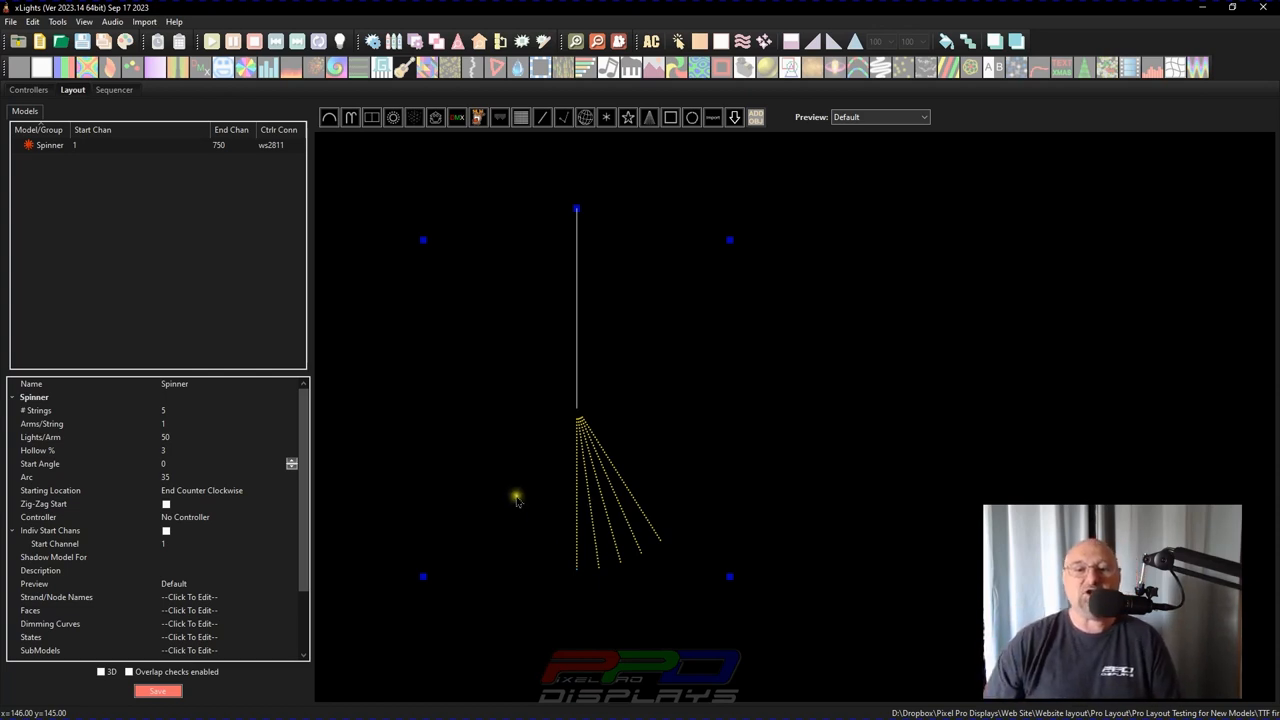
left_click(174, 464)
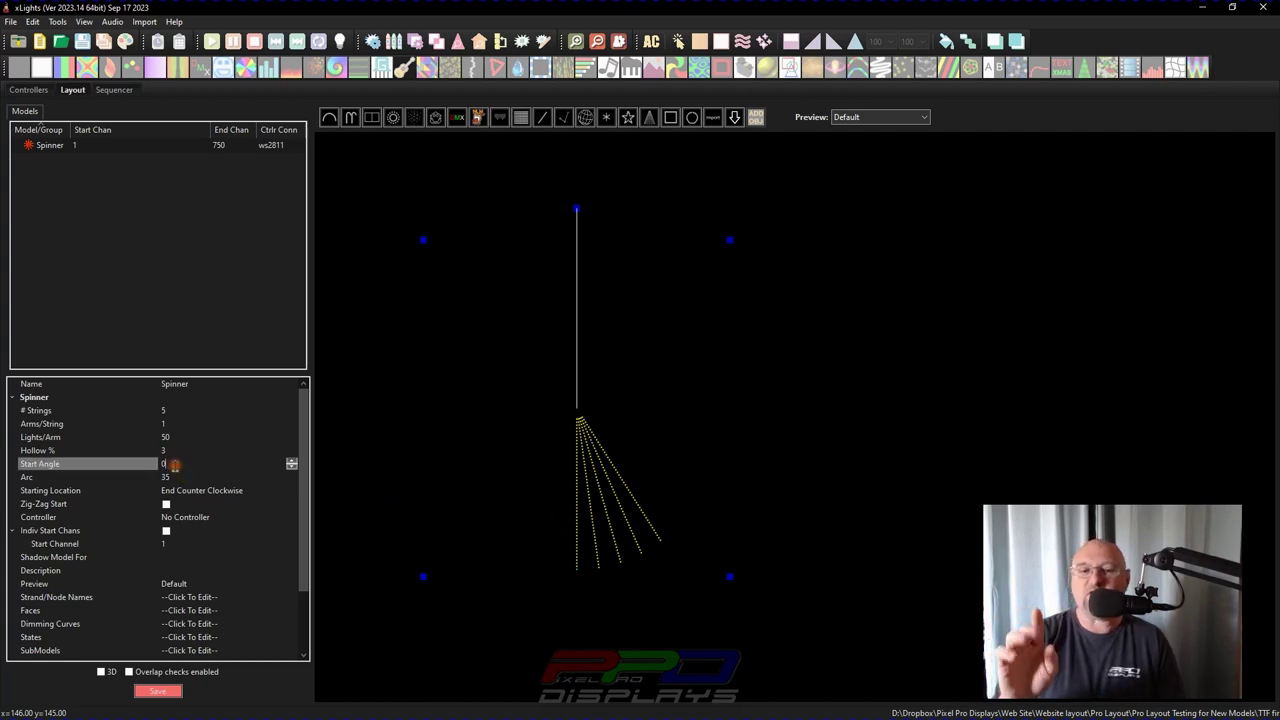
Experiment with the Start Angle spin buttons, nudging it up and below zero
left_click(291, 461)
left_click(291, 462)
left_click(291, 462)
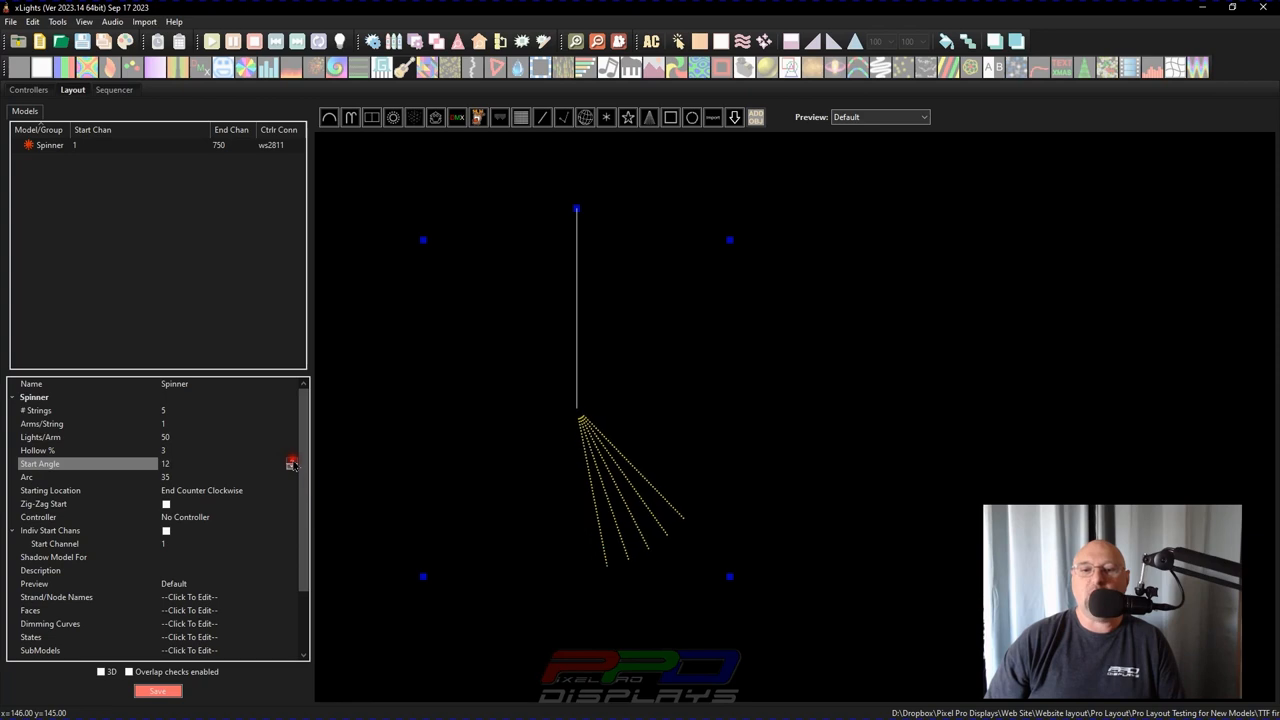
left_click(291, 462)
left_click(292, 467)
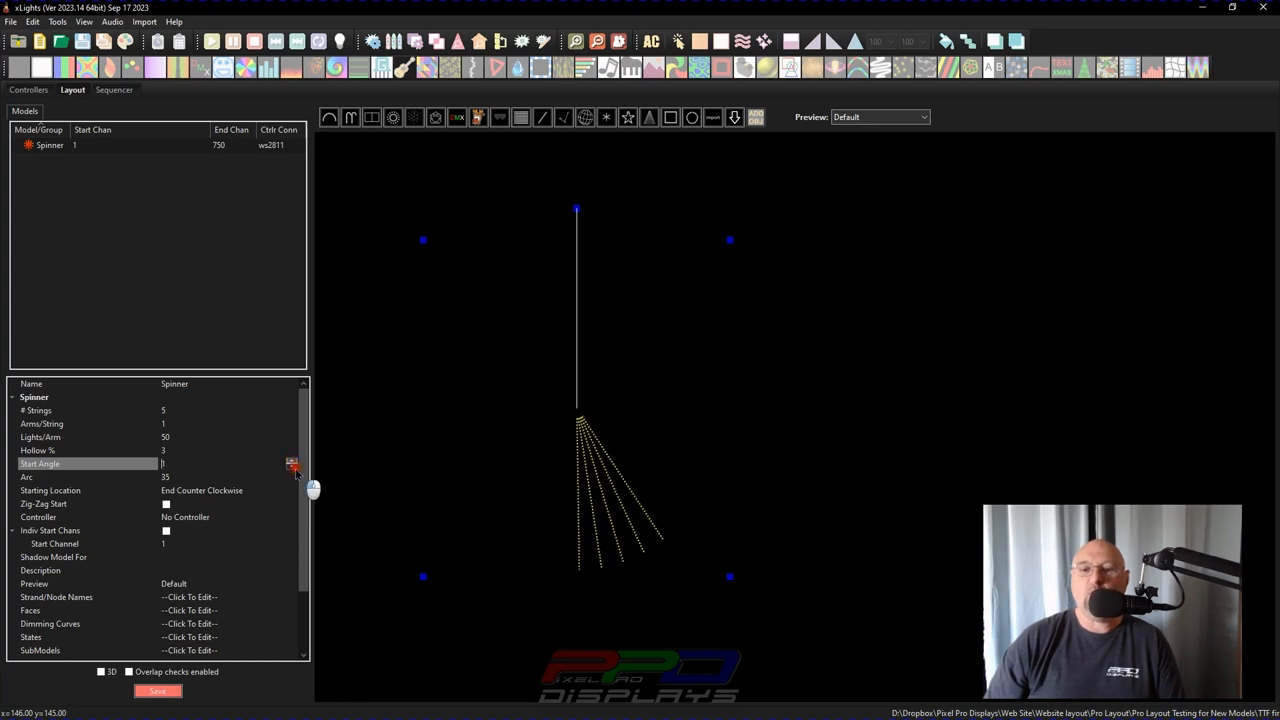
left_click(292, 467)
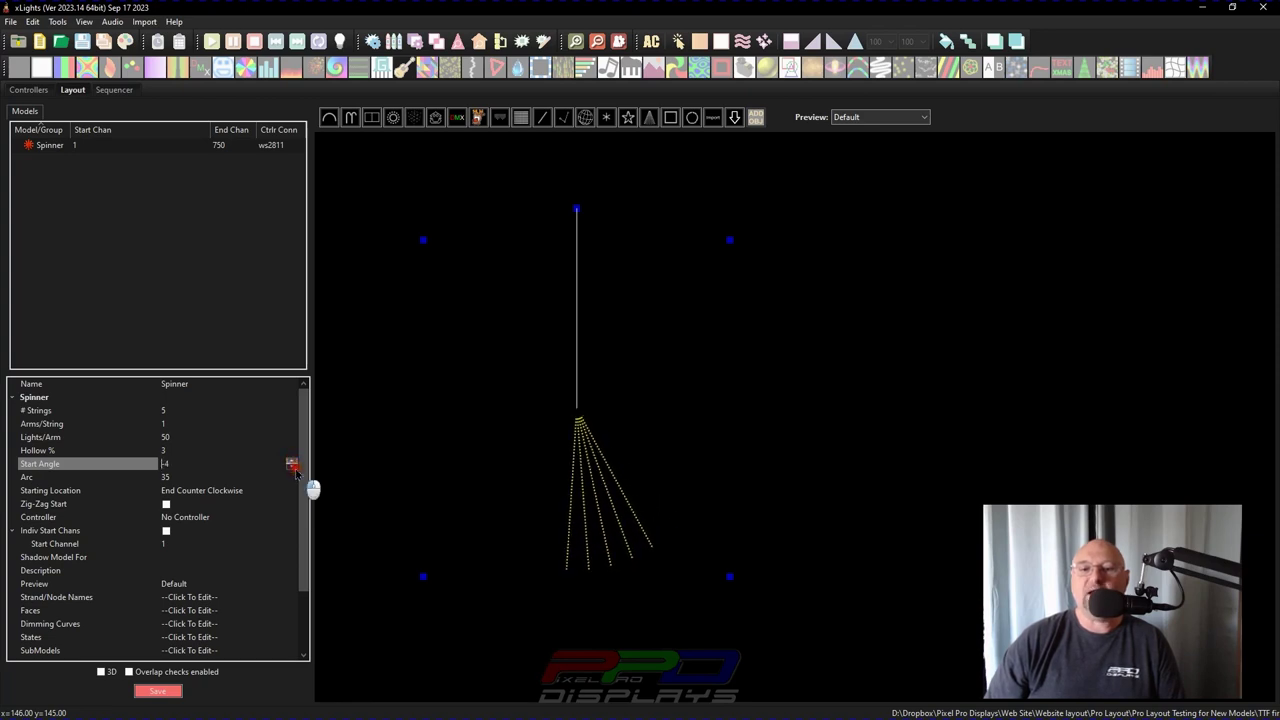
left_click(577, 214)
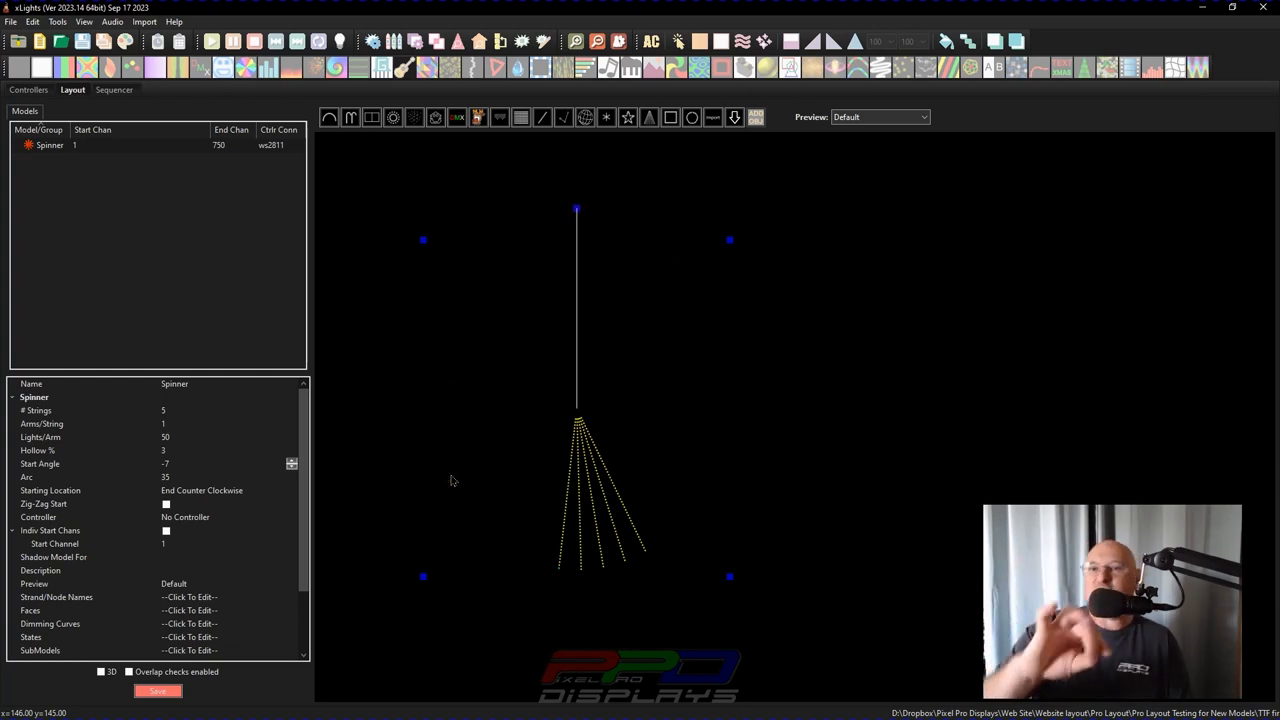
Enter start angle 157 and spin it up to 163 so the fan points upward
left_click(170, 465)
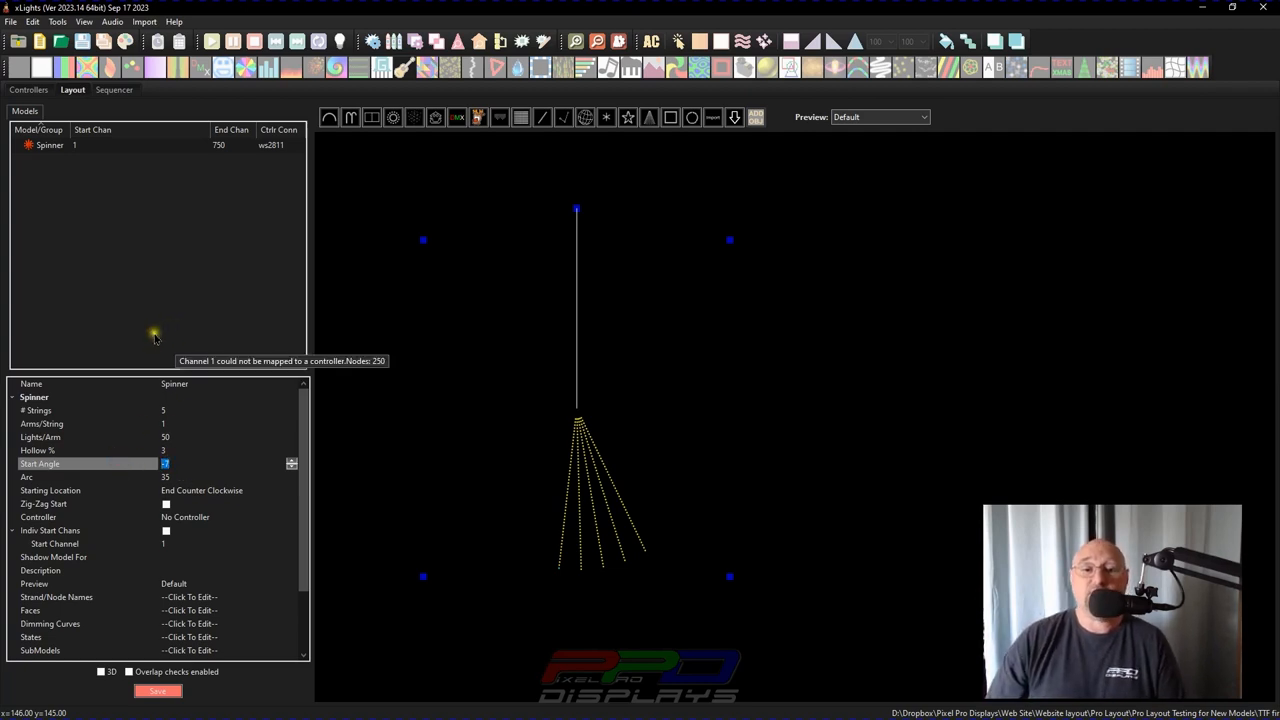
type("157")
key("Return")
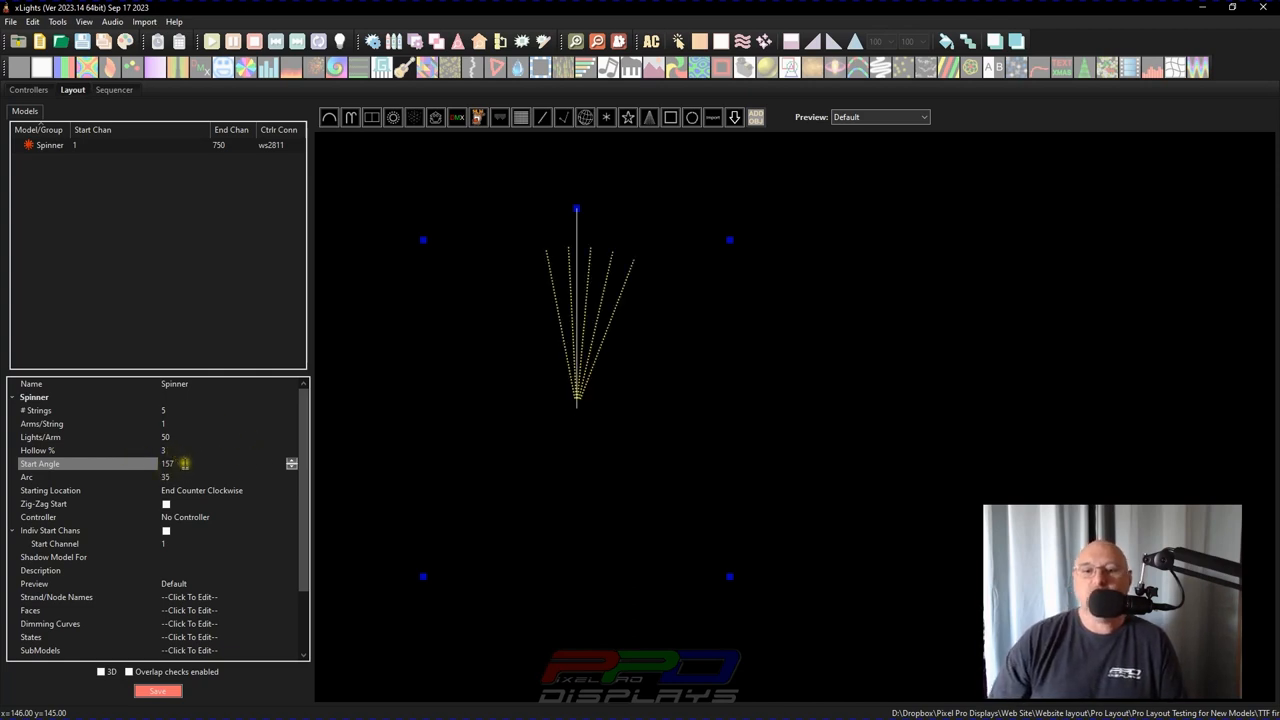
left_click(290, 462)
left_click(290, 462)
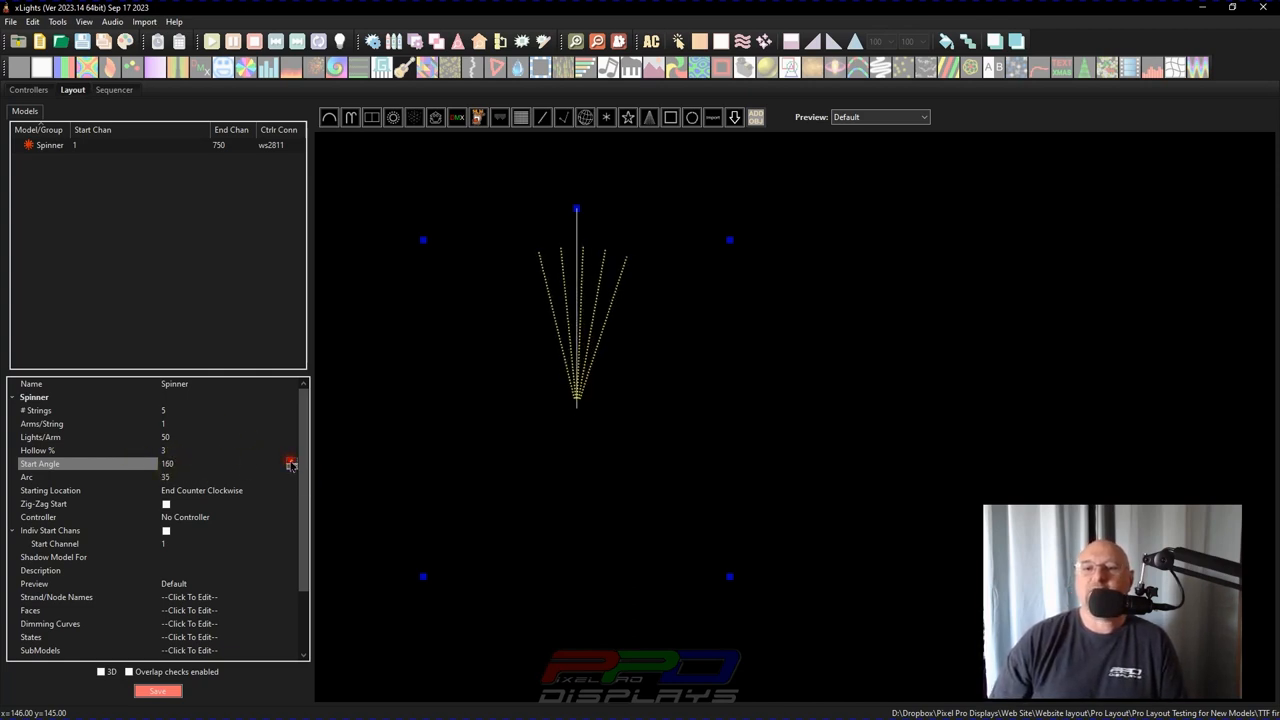
left_click(291, 462)
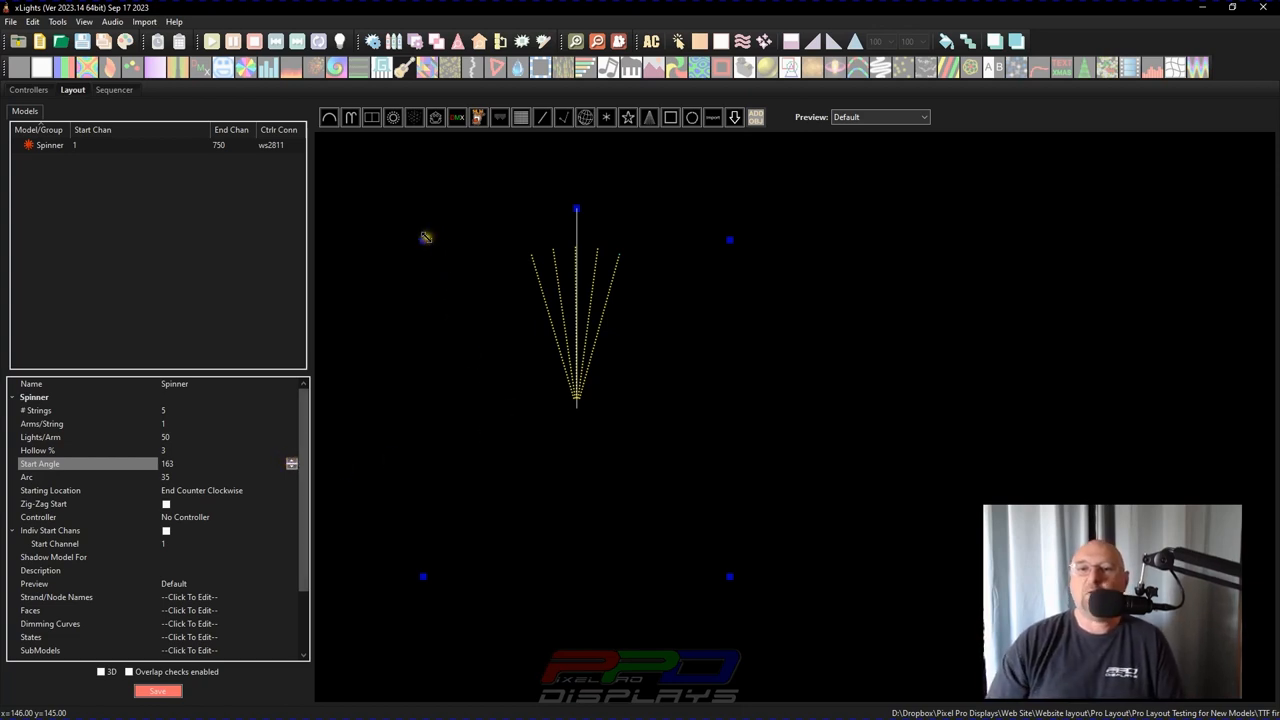
left_click_drag(426, 237, 462, 172)
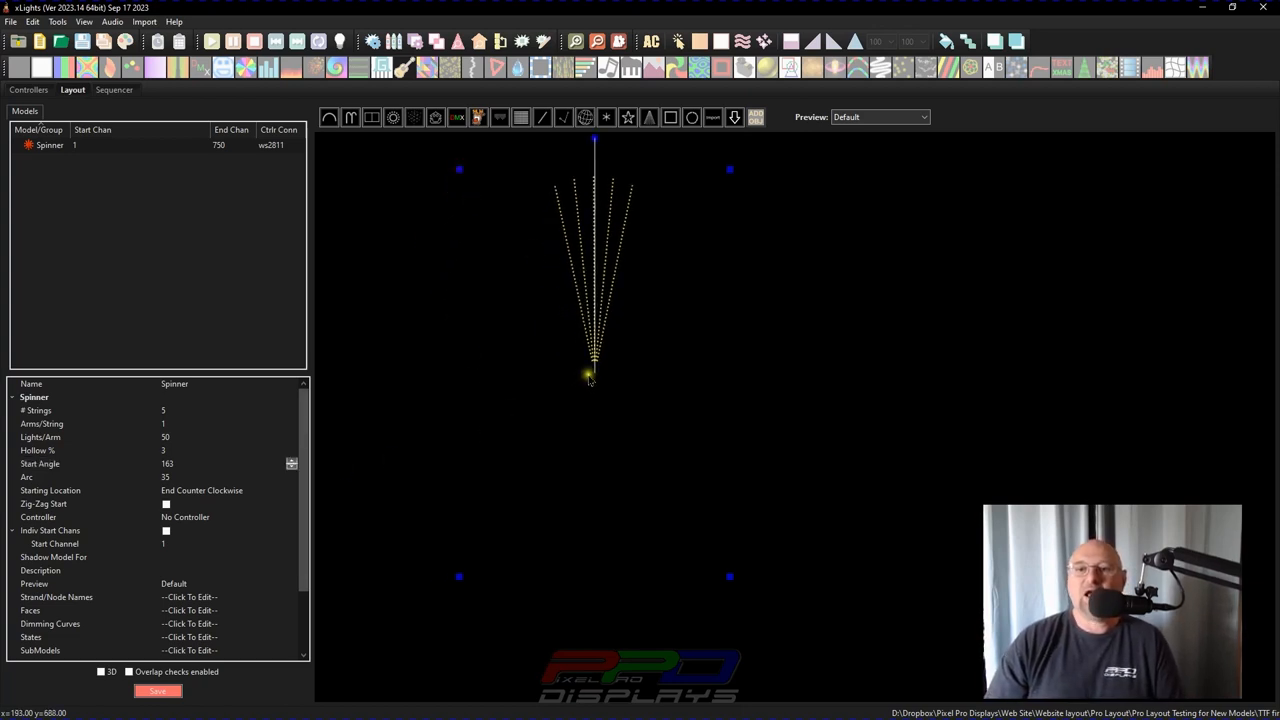
Resize the fan taller and narrower and move it lower and left of centre
left_click(591, 420)
mouse_move(608, 343)
left_mouse_down()
mouse_move(586, 604)
mouse_move(520, 553)
left_mouse_up()
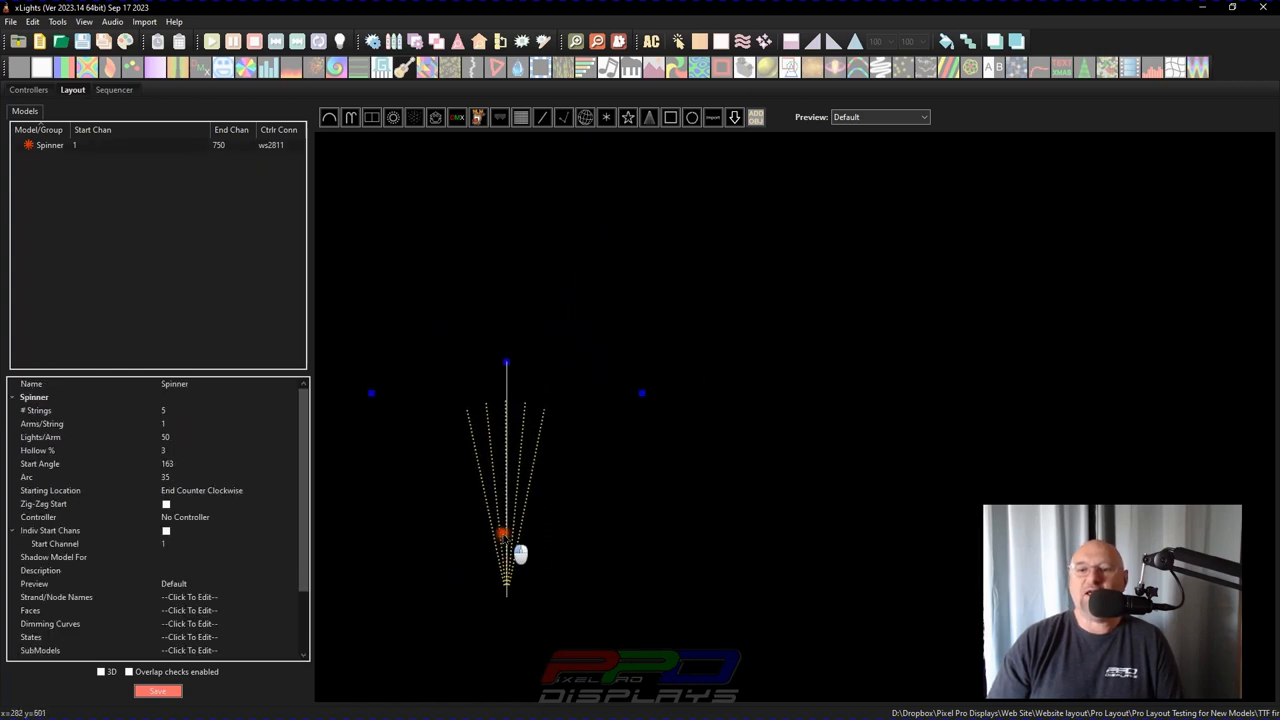
left_click_drag(367, 392, 384, 262)
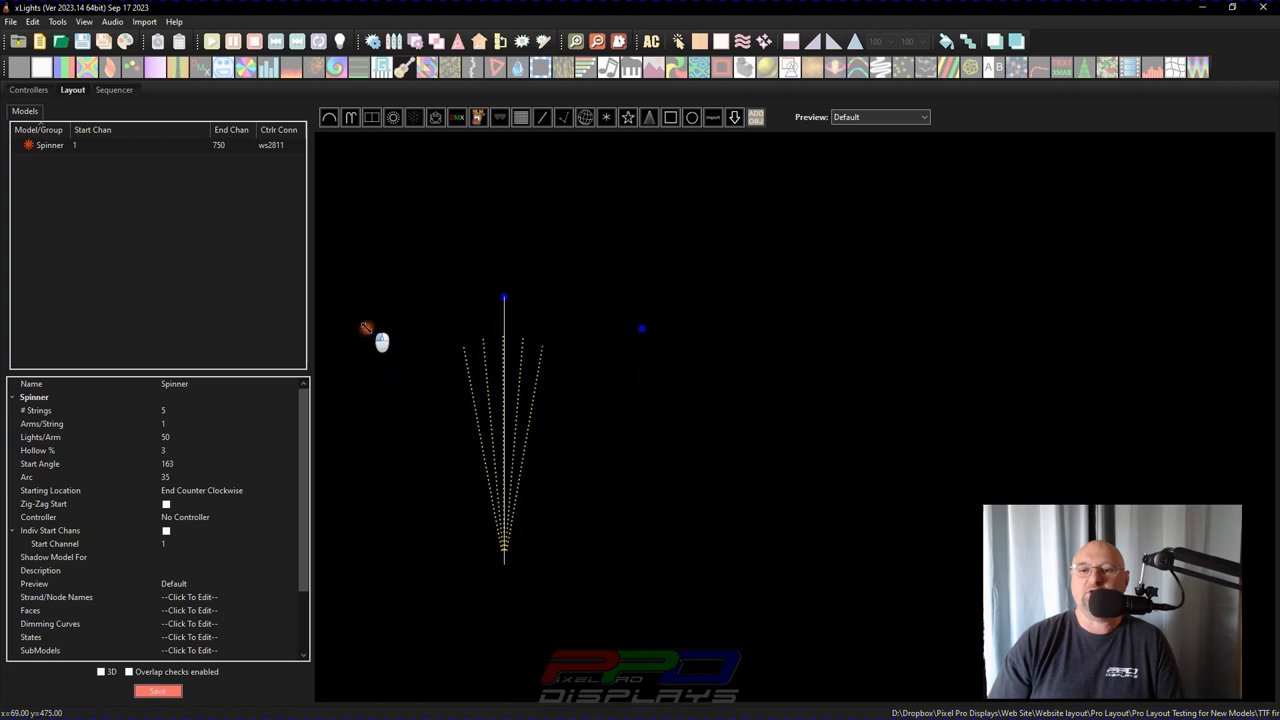
left_click_drag(486, 400, 480, 503)
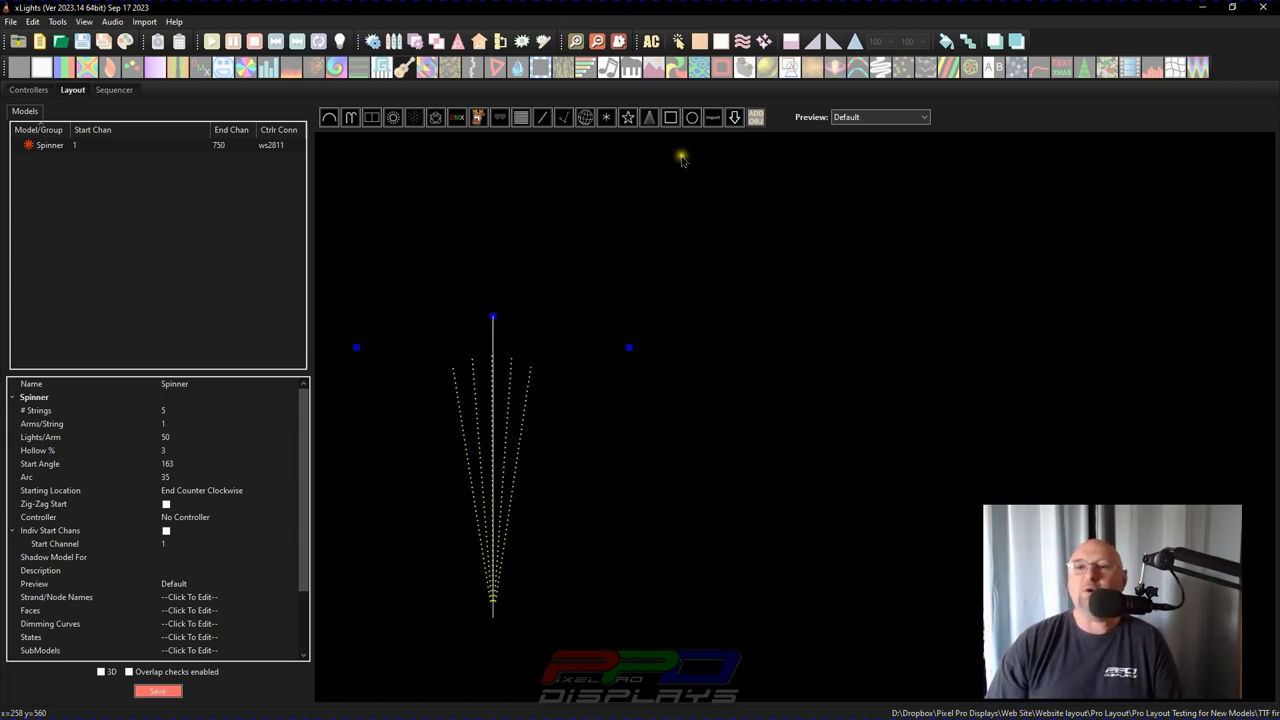
Place a second spinner, Spinner-2, to the right of the fan
left_click(607, 119)
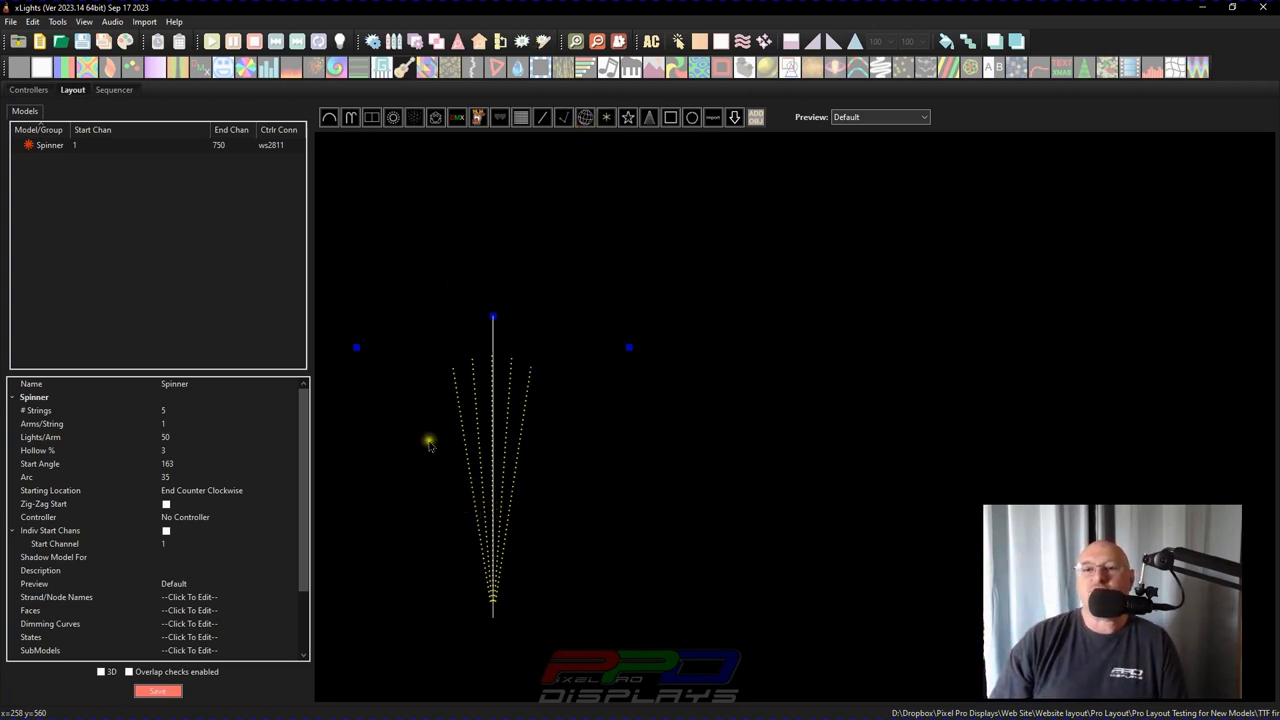
left_click(606, 118)
mouse_move(652, 455)
left_mouse_down()
mouse_move(810, 577)
mouse_move(781, 584)
left_mouse_up()
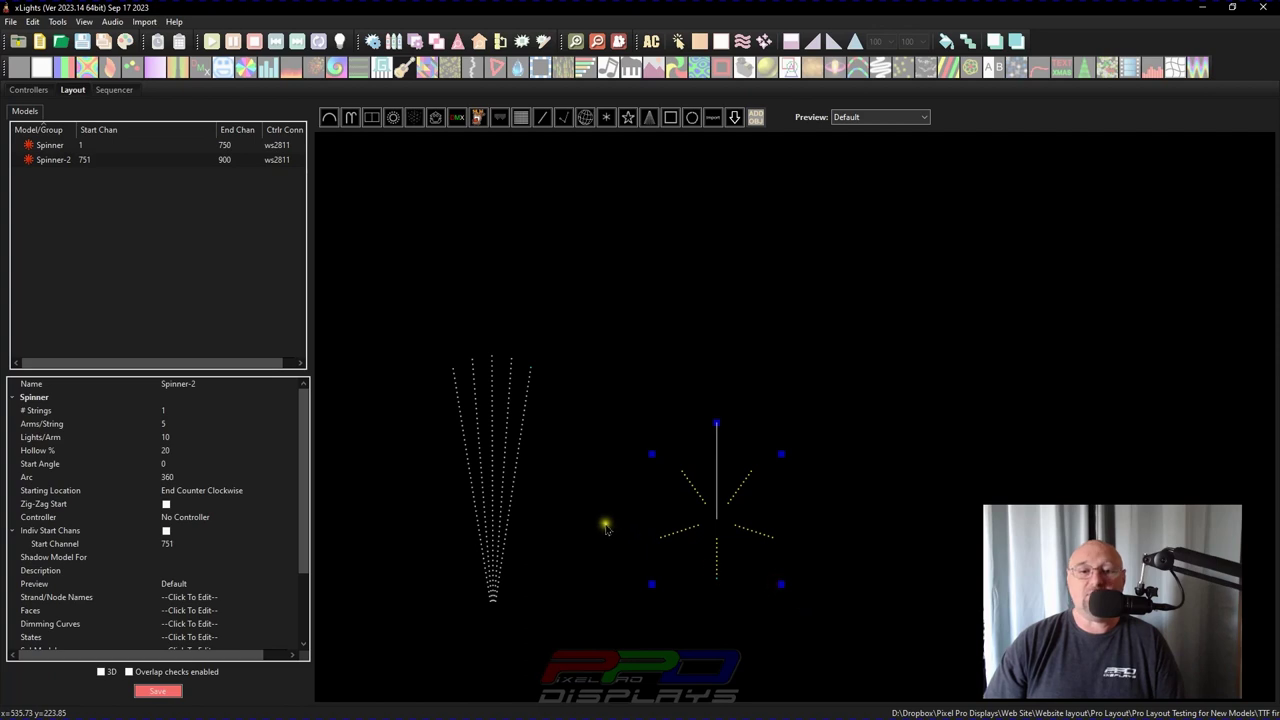
Give Spinner-2 five arms per string, 25 lights per arm and Hollow % 2
left_click(166, 410)
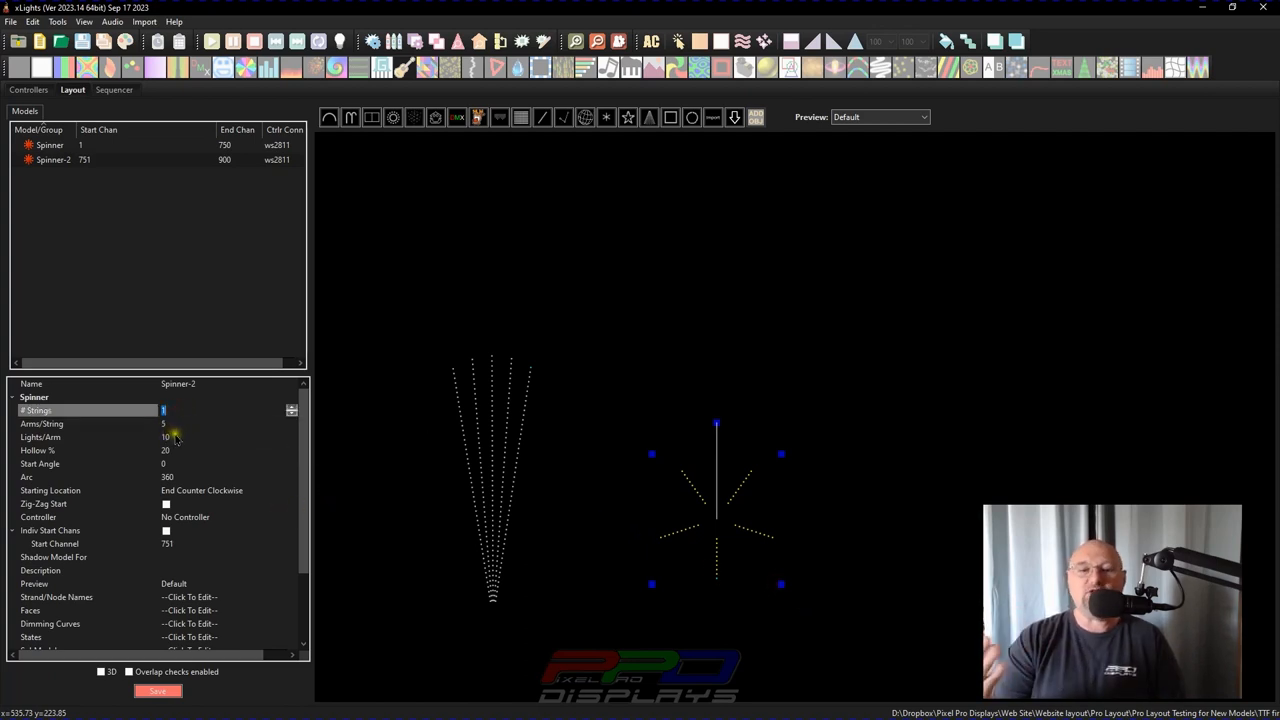
left_click(172, 424)
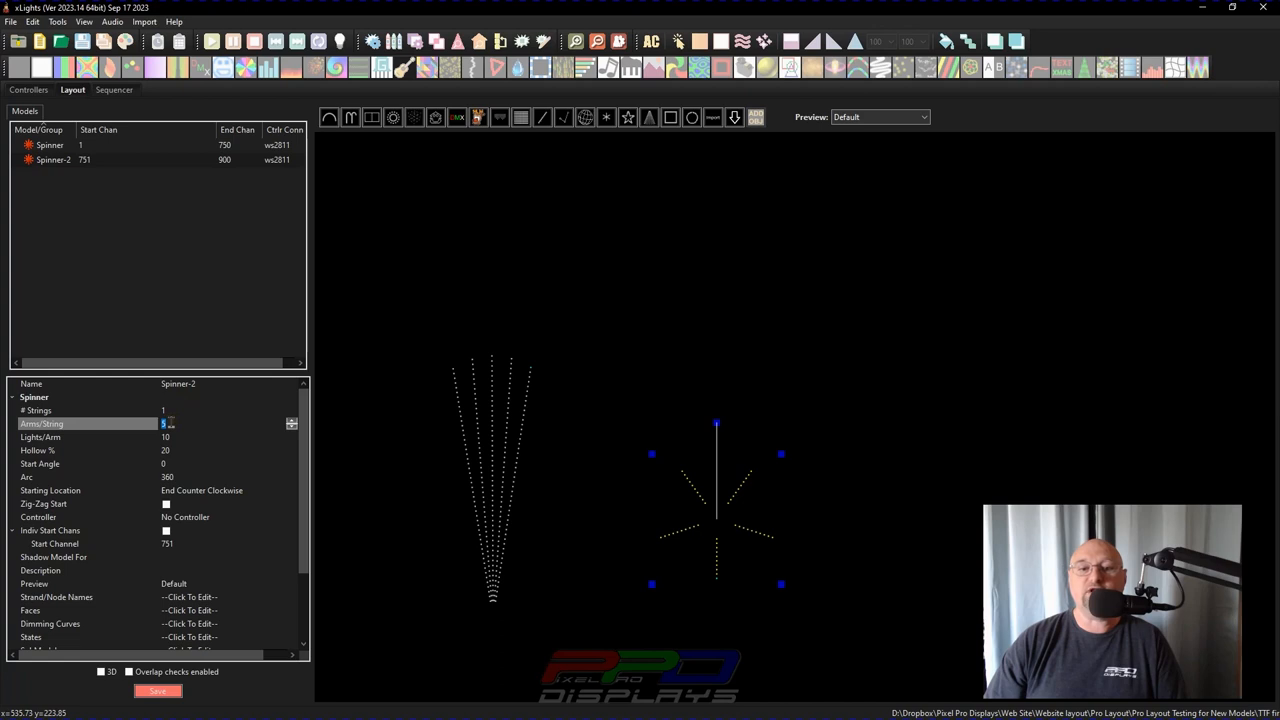
left_click(175, 438)
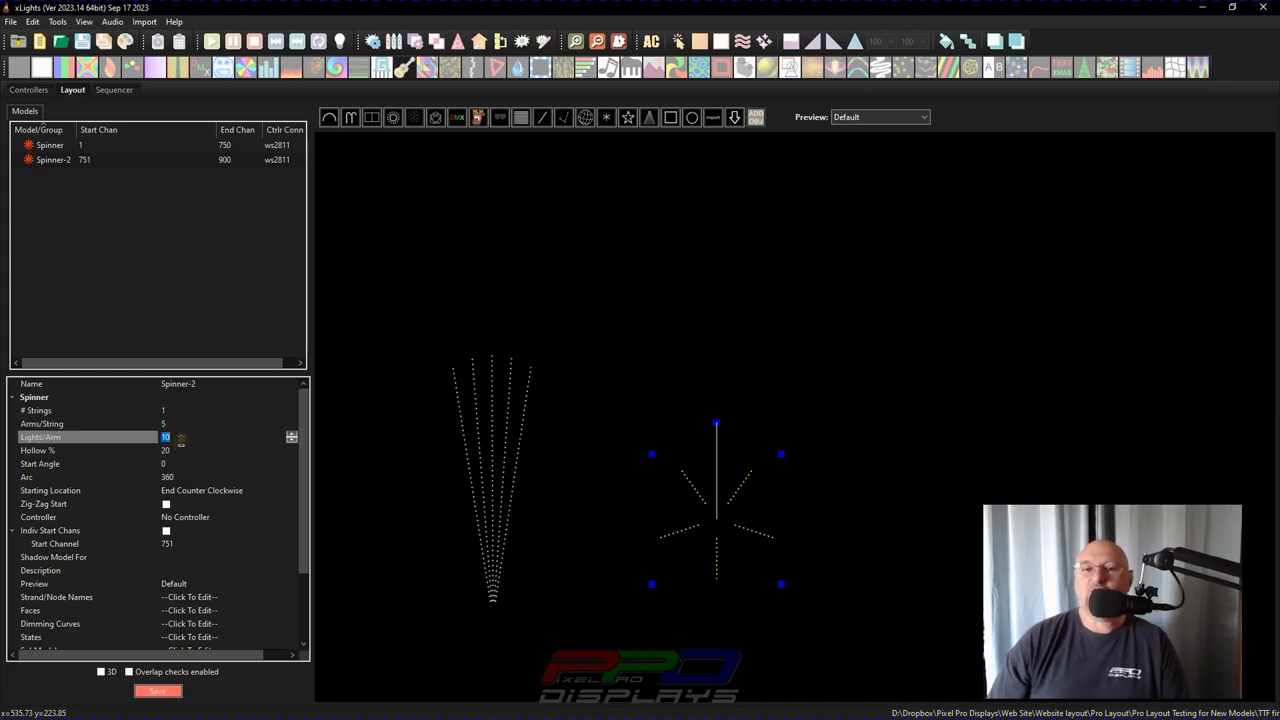
type("25")
key("Return")
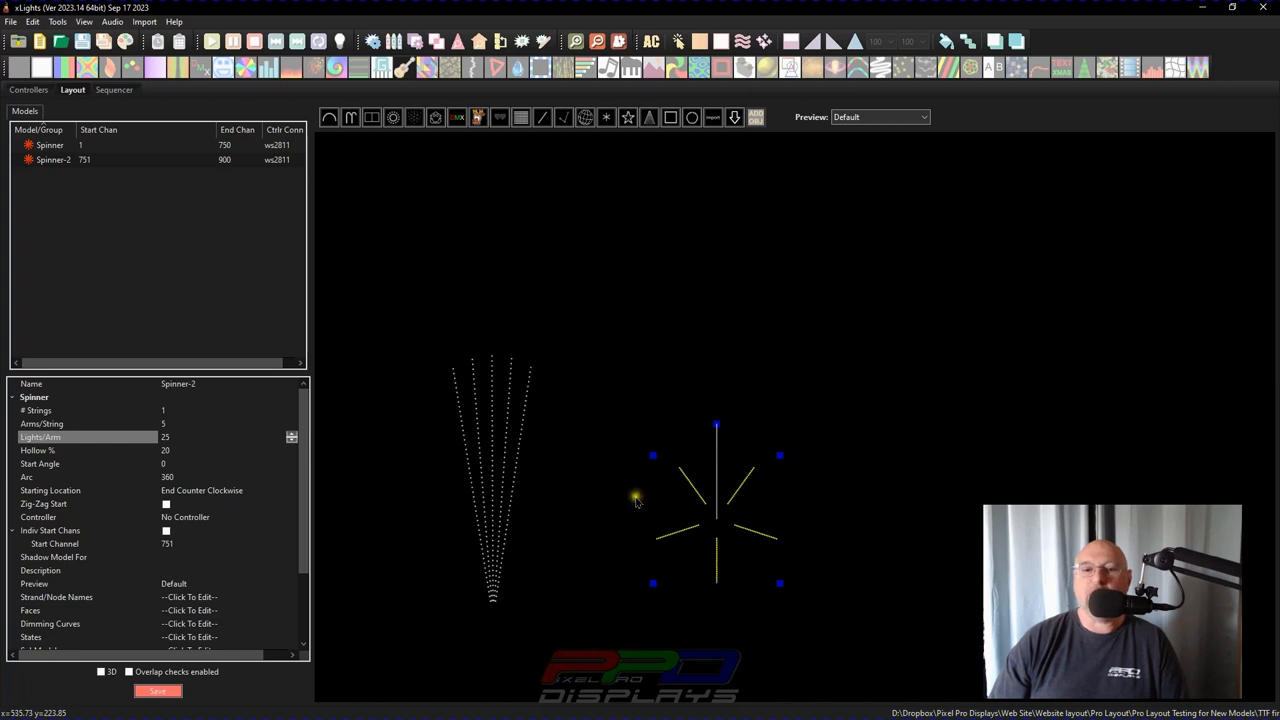
left_click(180, 452)
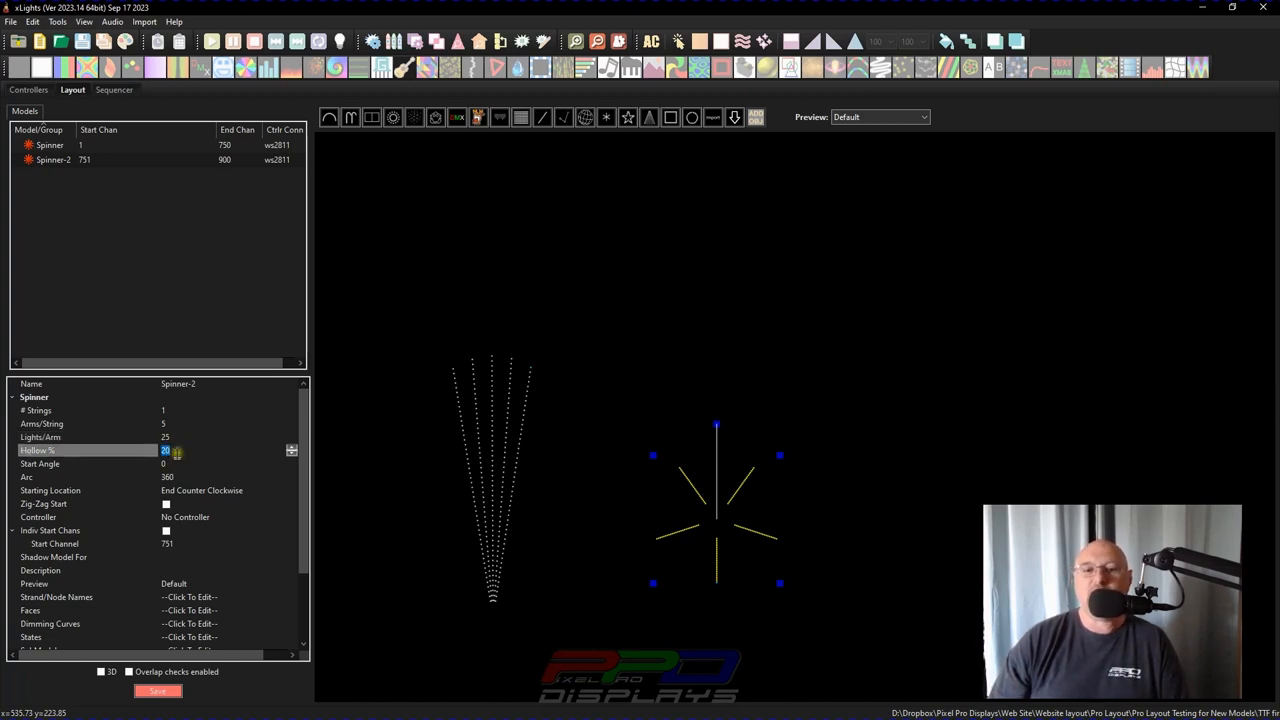
type("2")
left_click(180, 464)
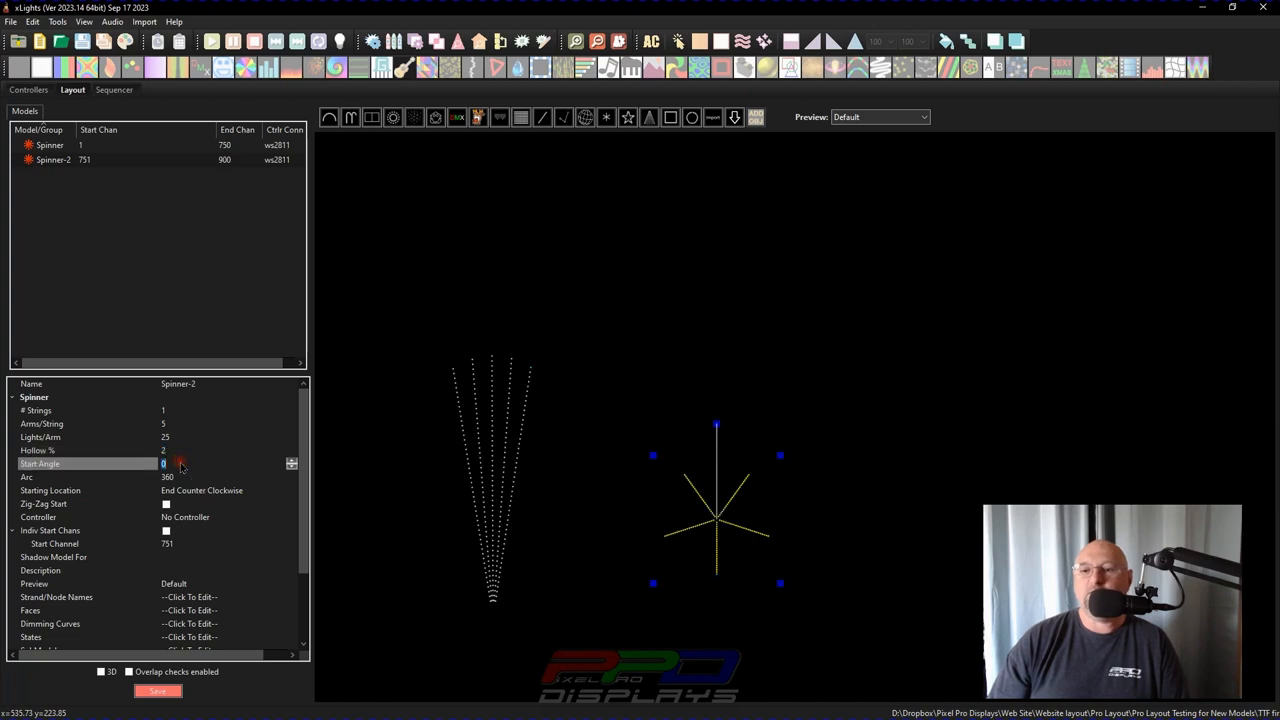
Set Spinner-2's arc to 35 and start angle to 210, then move it toward the fan
left_click(175, 478)
type("35")
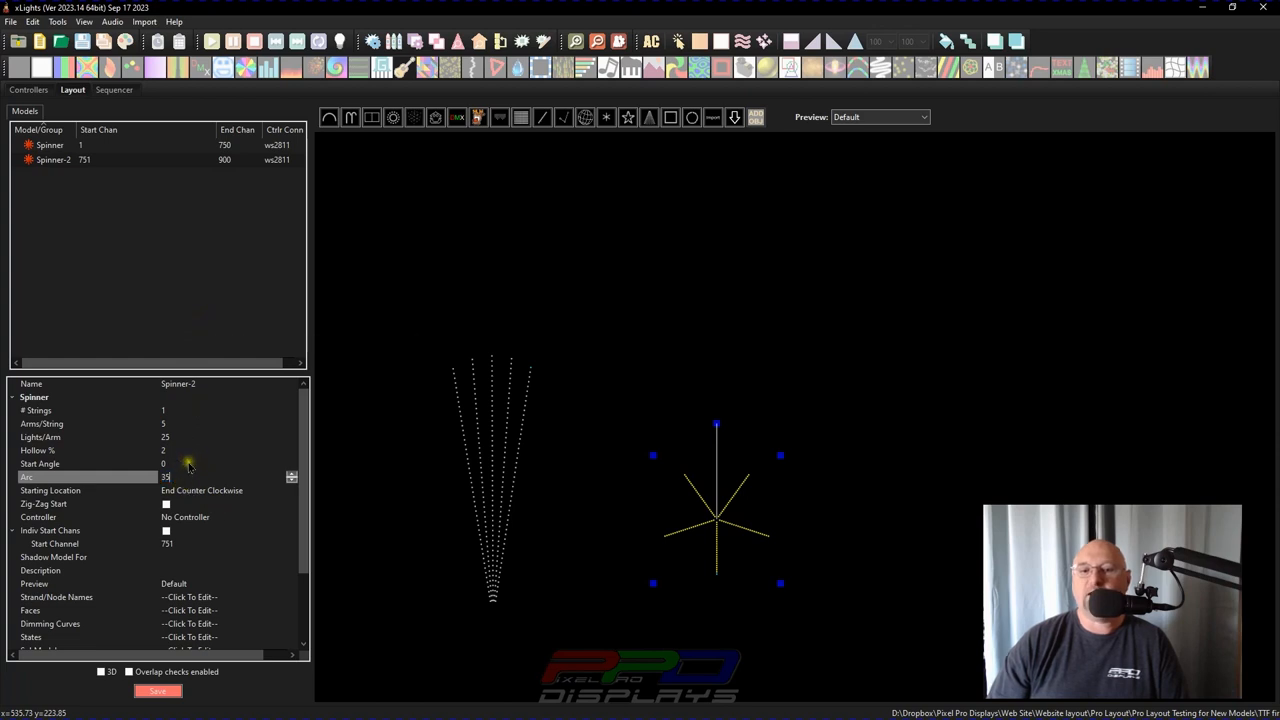
left_click(188, 464)
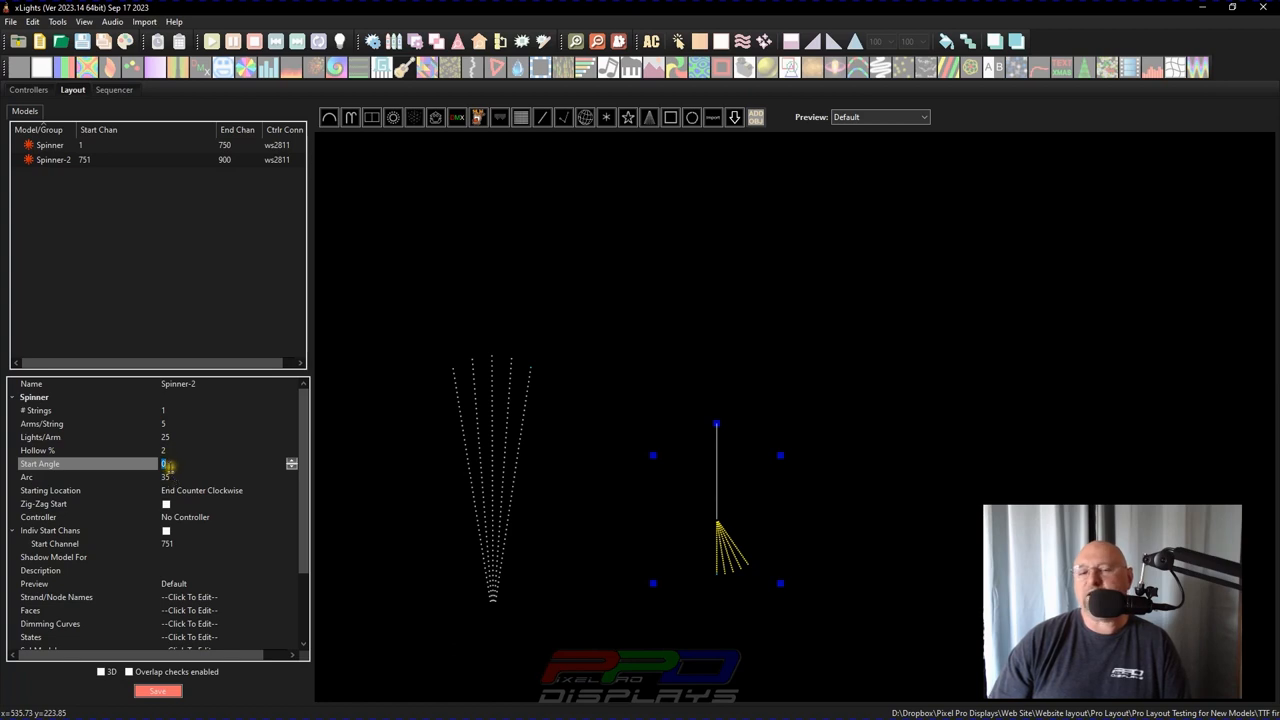
type("210")
key("Return")
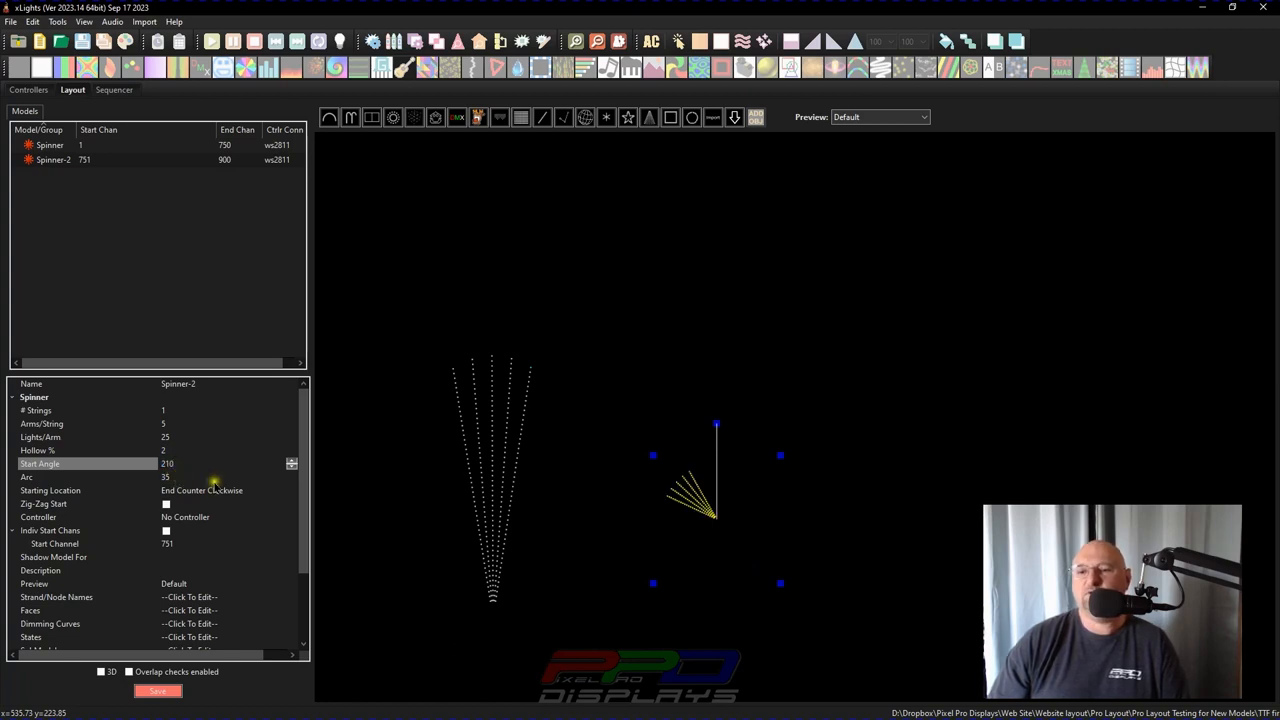
mouse_move(716, 520)
left_mouse_down()
mouse_move(478, 603)
mouse_move(488, 611)
left_mouse_up()
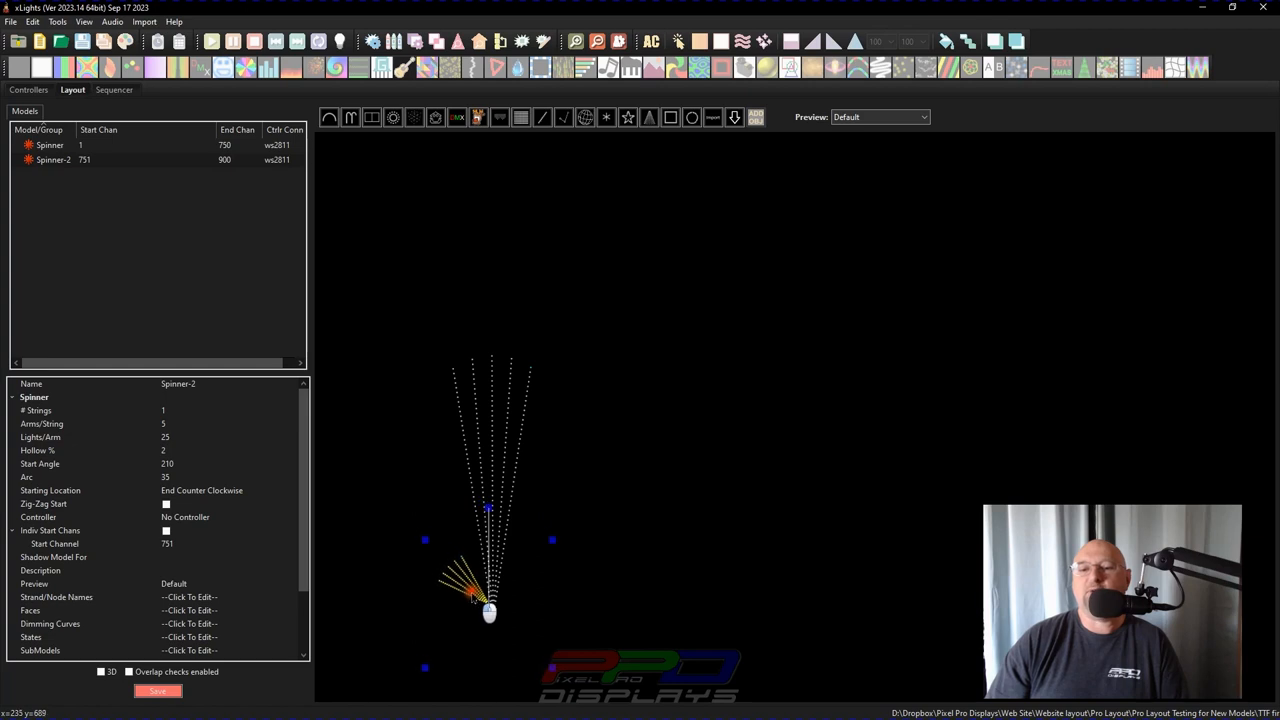
Resize Spinner-2 and position it as a burst at the base of the central fan
left_click_drag(423, 540, 326, 400)
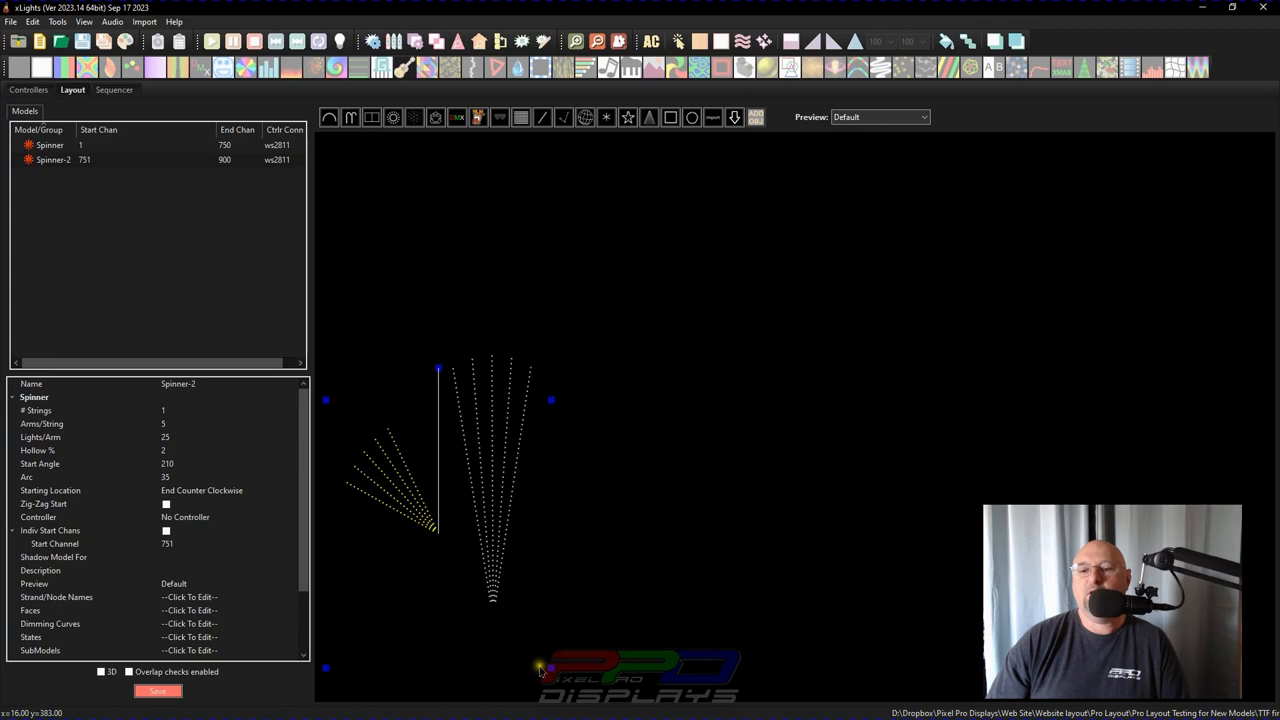
left_click_drag(540, 668, 549, 642)
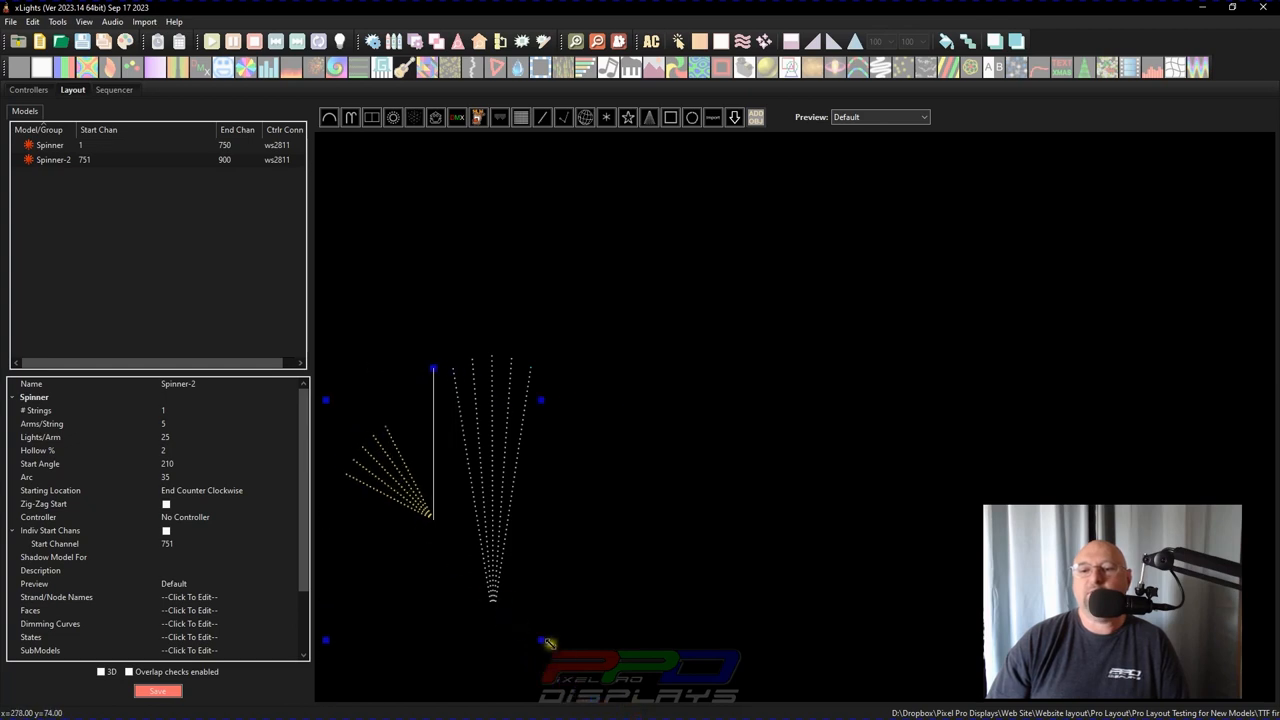
mouse_move(434, 508)
left_mouse_down()
mouse_move(441, 558)
mouse_move(339, 446)
left_mouse_up()
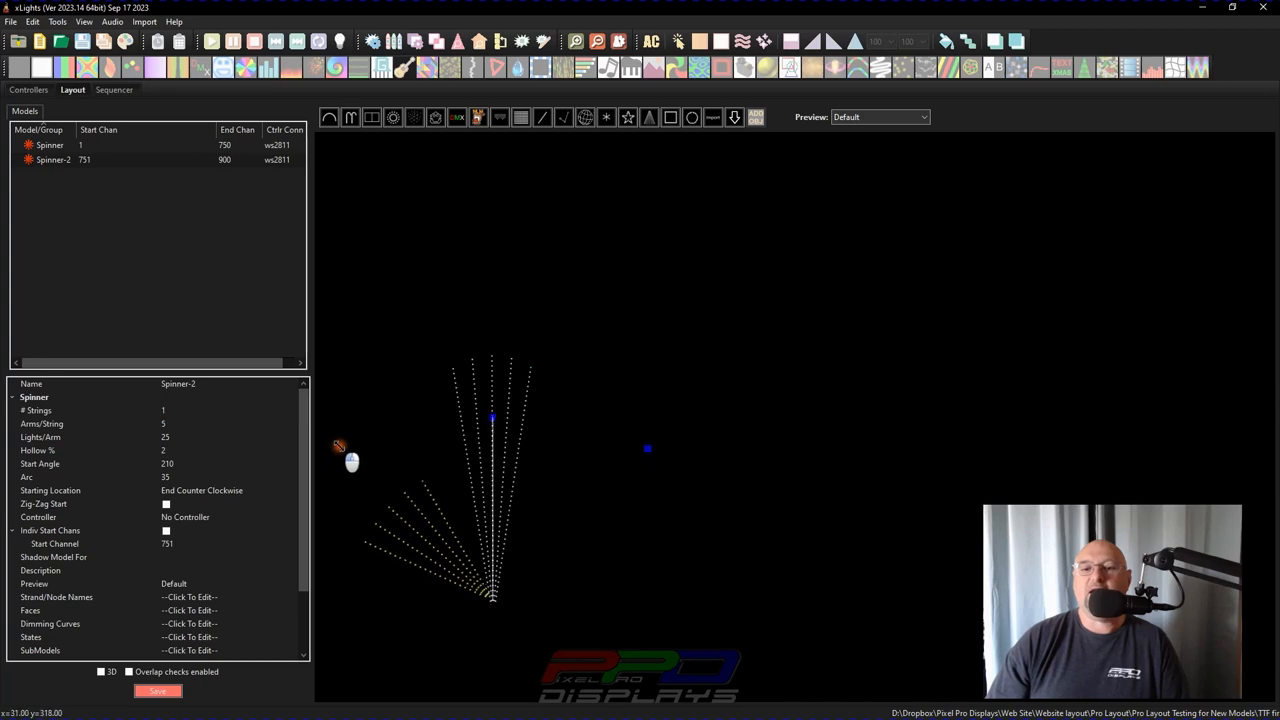
left_click_drag(339, 446, 340, 460)
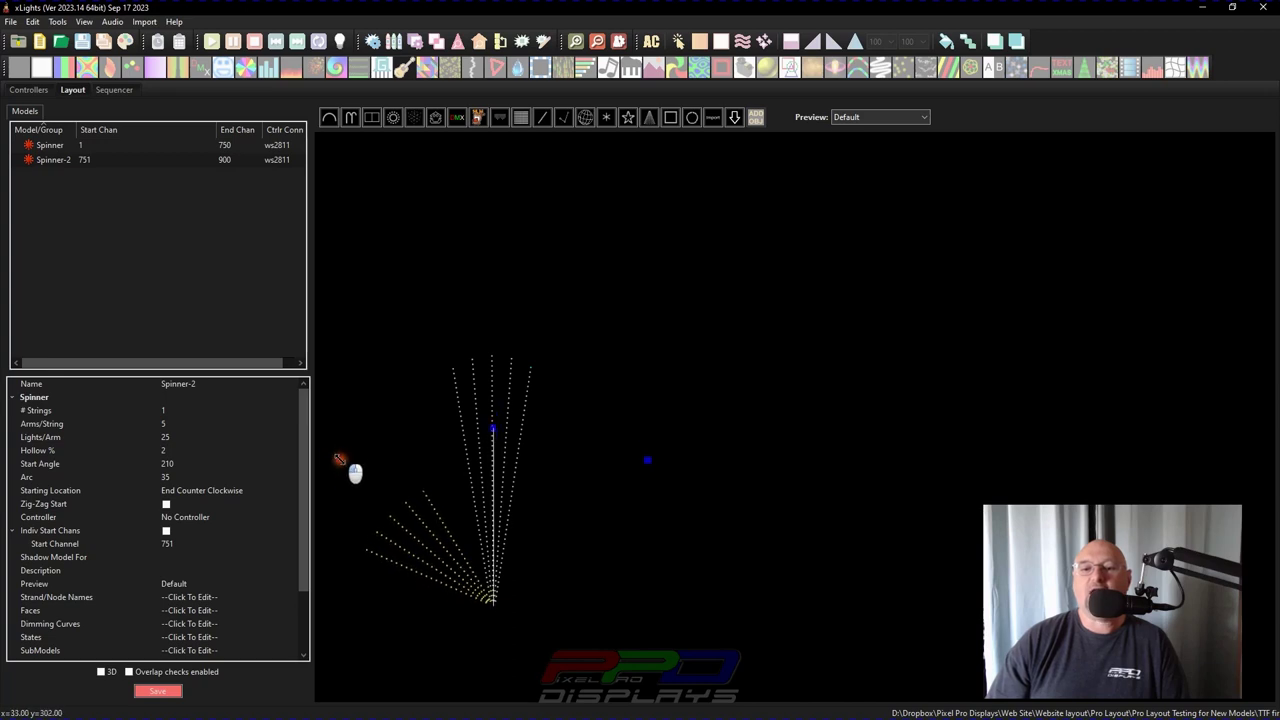
Narrow Spinner-2's arc to 20
left_click(167, 477)
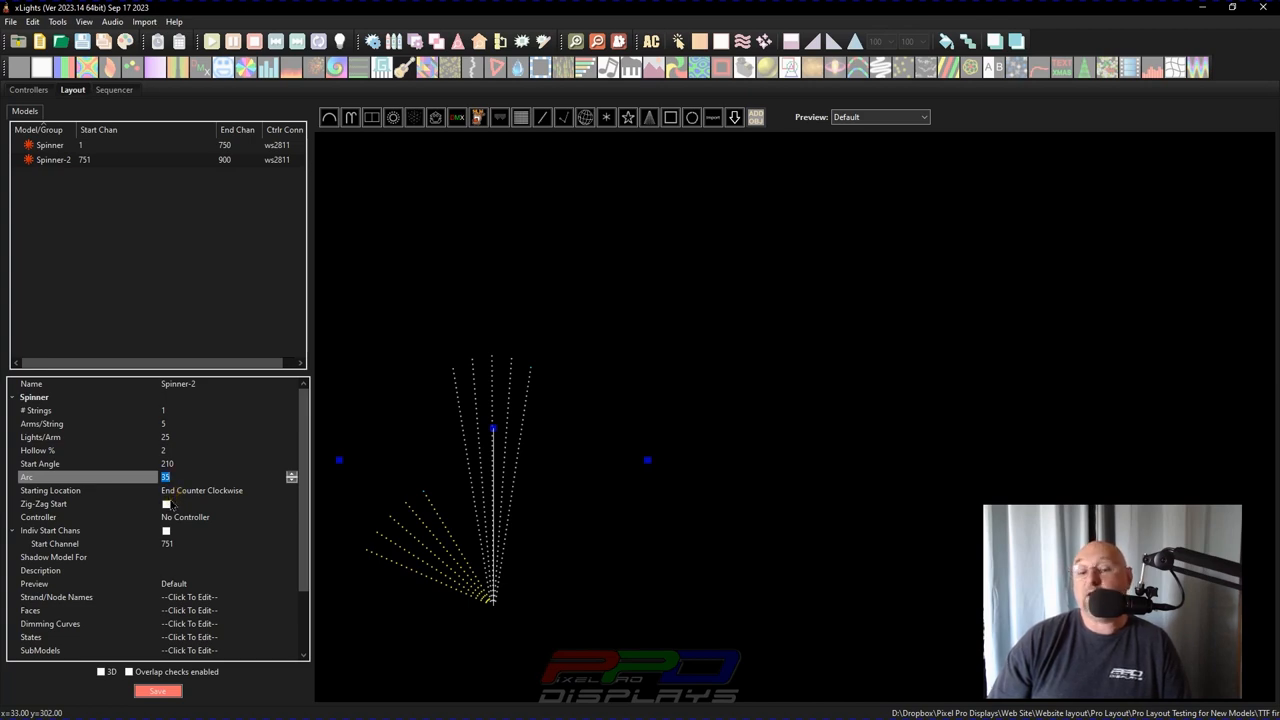
type("20")
key("Return")
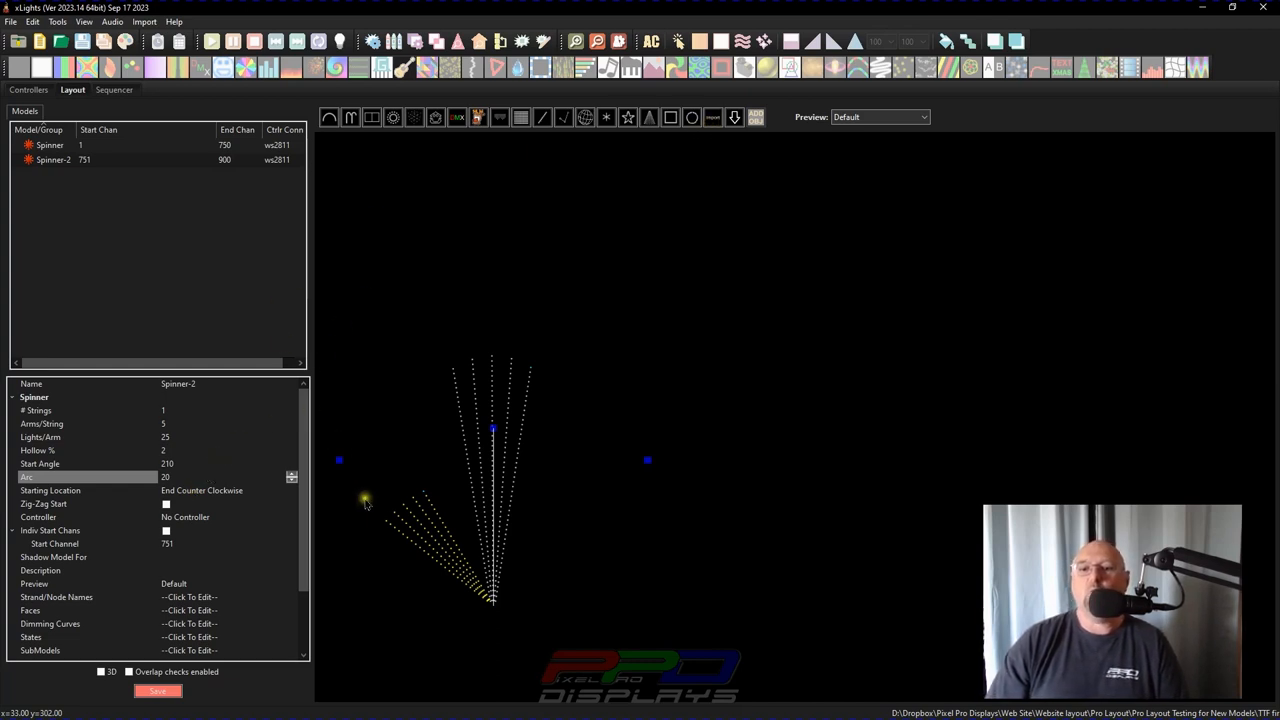
left_click(414, 541)
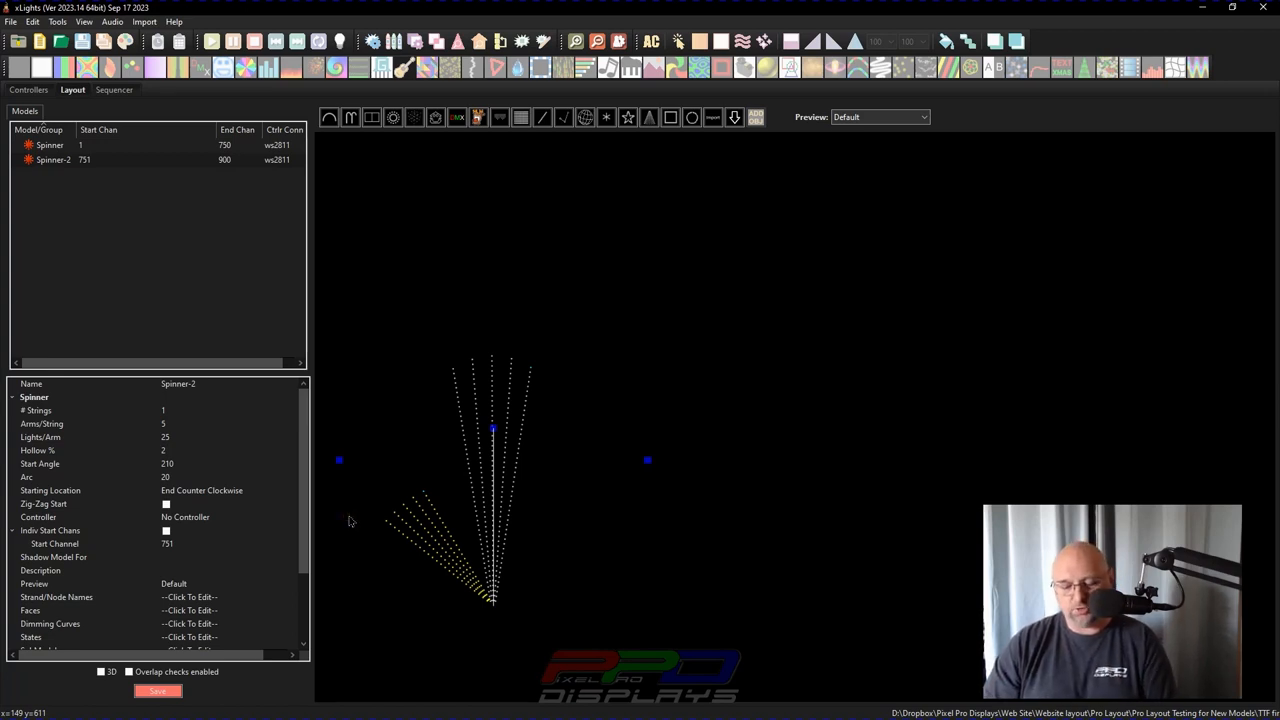
Paste a copy as Spinner-3, move it to the fan base with start angle 110
key("ctrl+v")
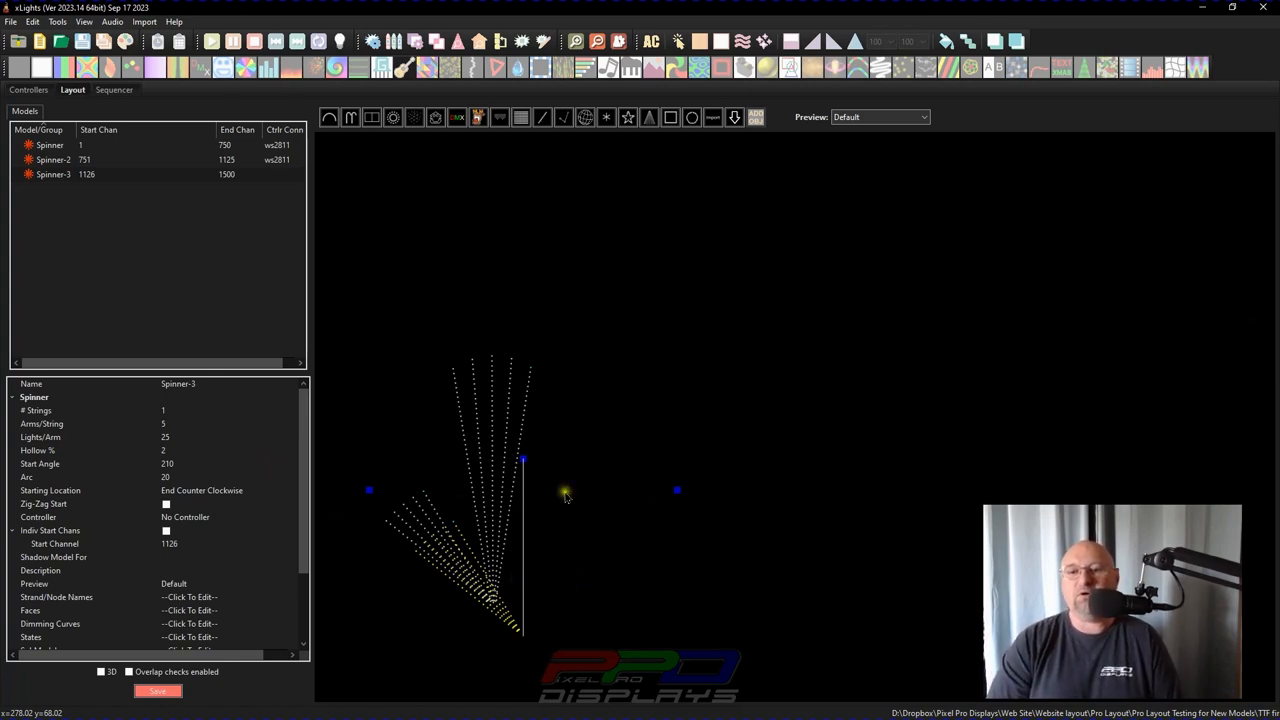
mouse_move(509, 617)
left_mouse_down()
mouse_move(538, 612)
mouse_move(521, 592)
left_mouse_up()
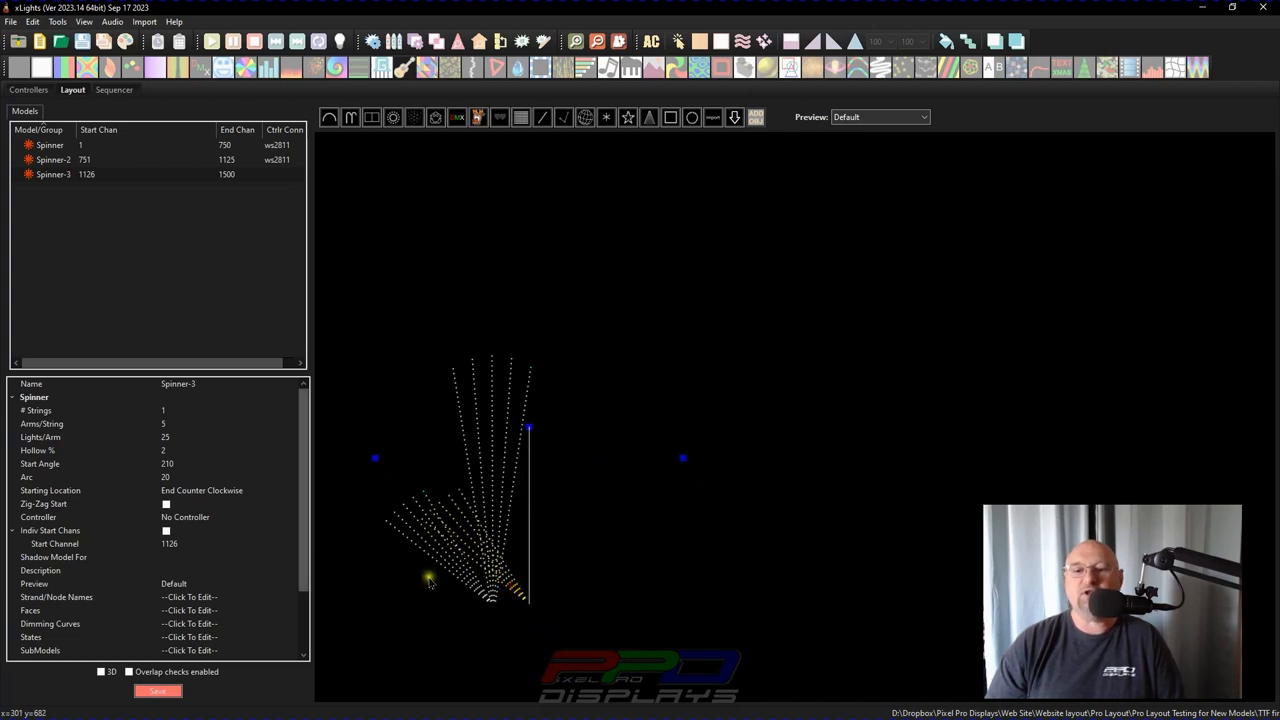
left_click(178, 465)
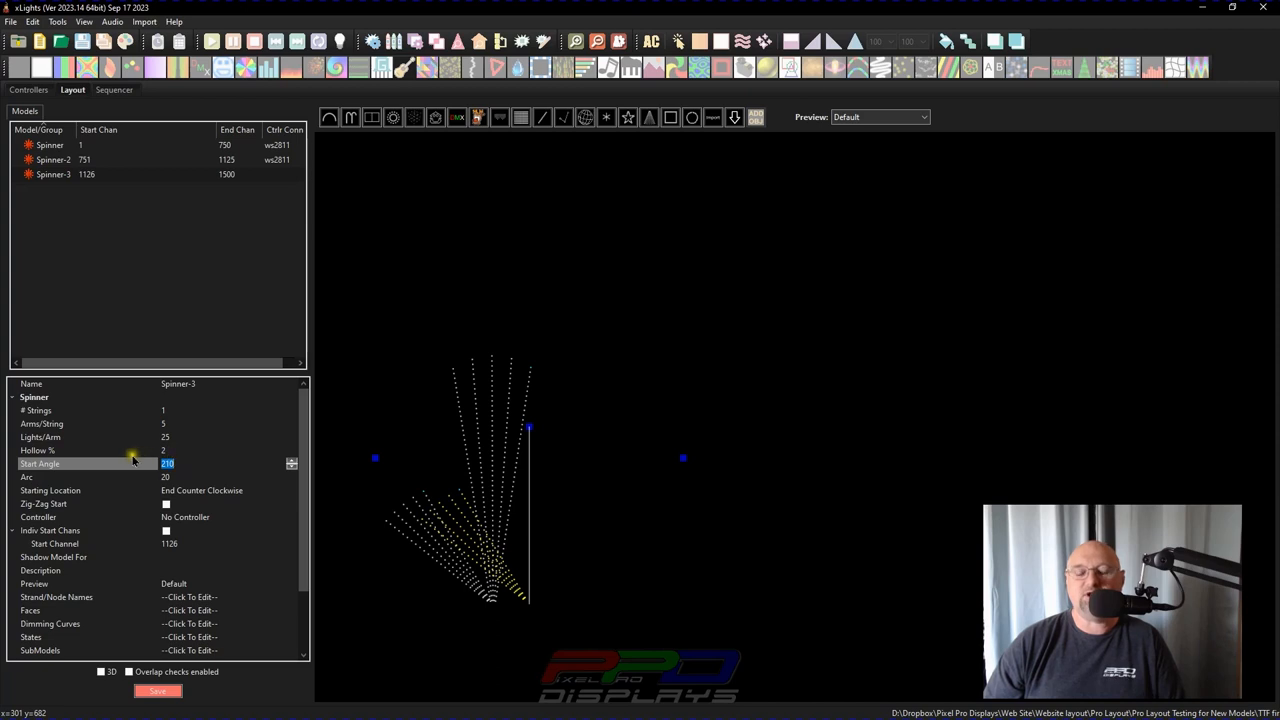
type("110")
key("Return")
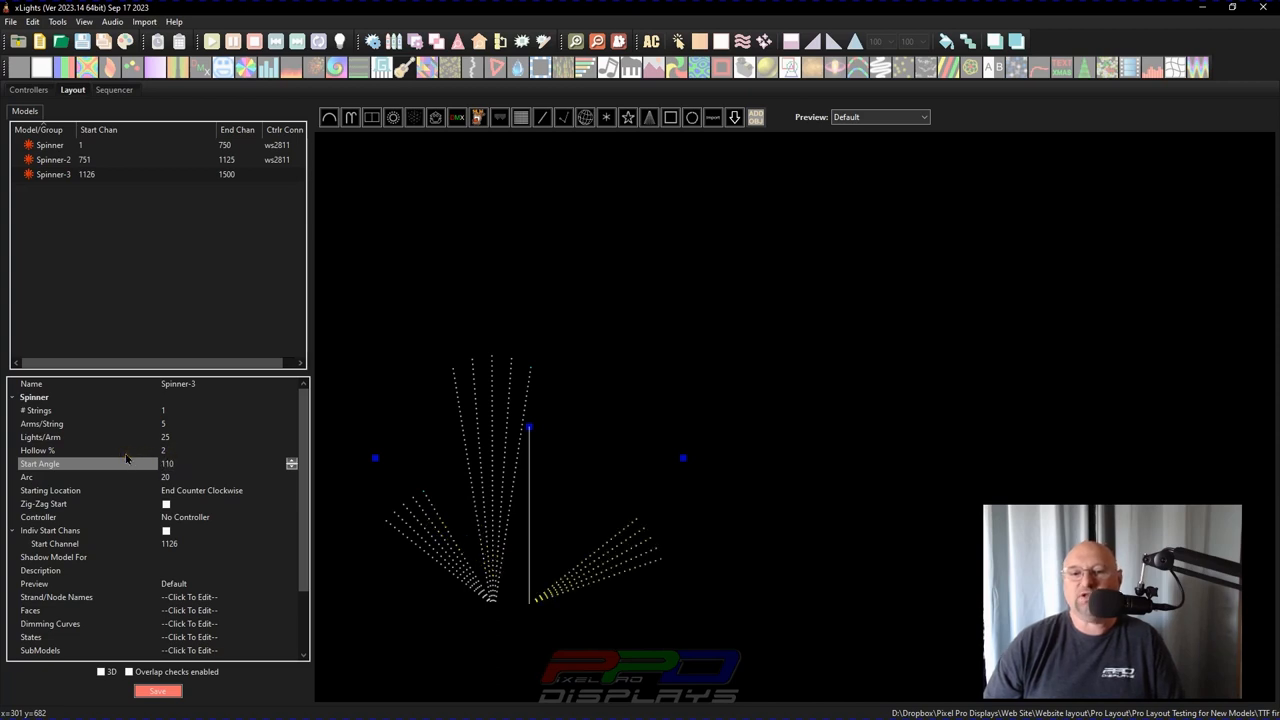
left_click_drag(612, 583, 576, 581)
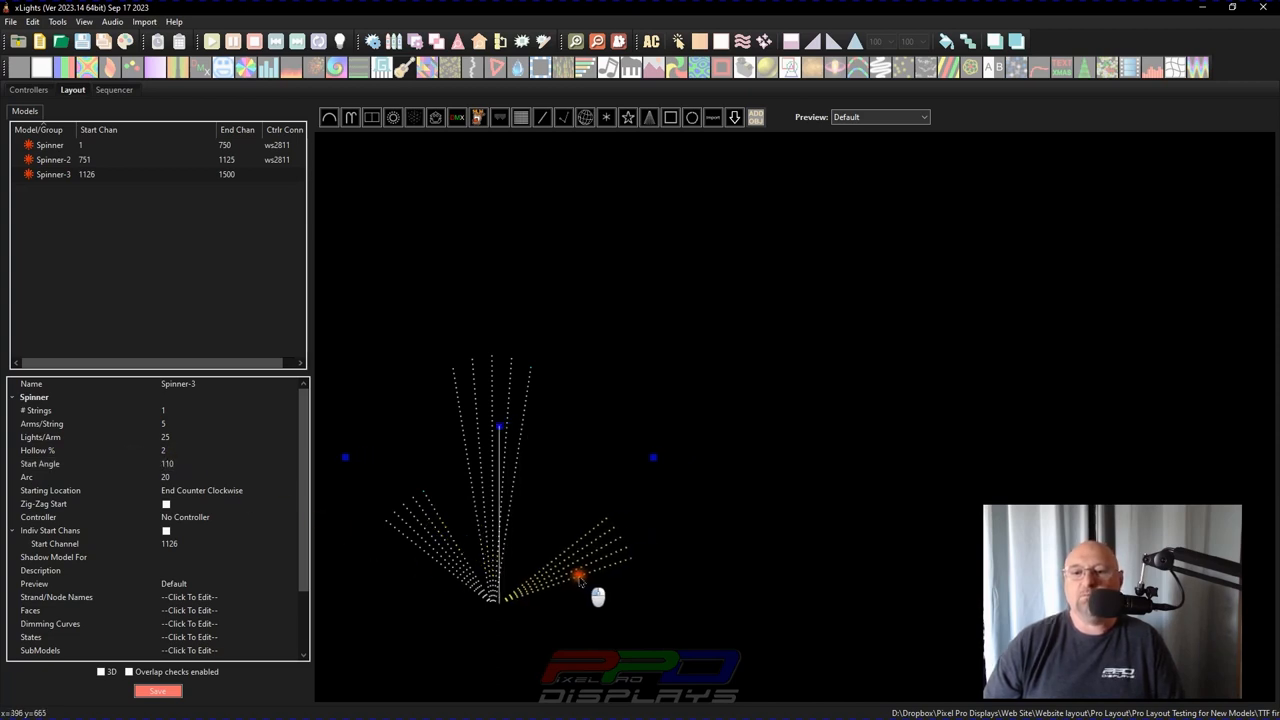
Raise Spinner-3's start angle to 125 and nudge the right burst into place
left_click(213, 463)
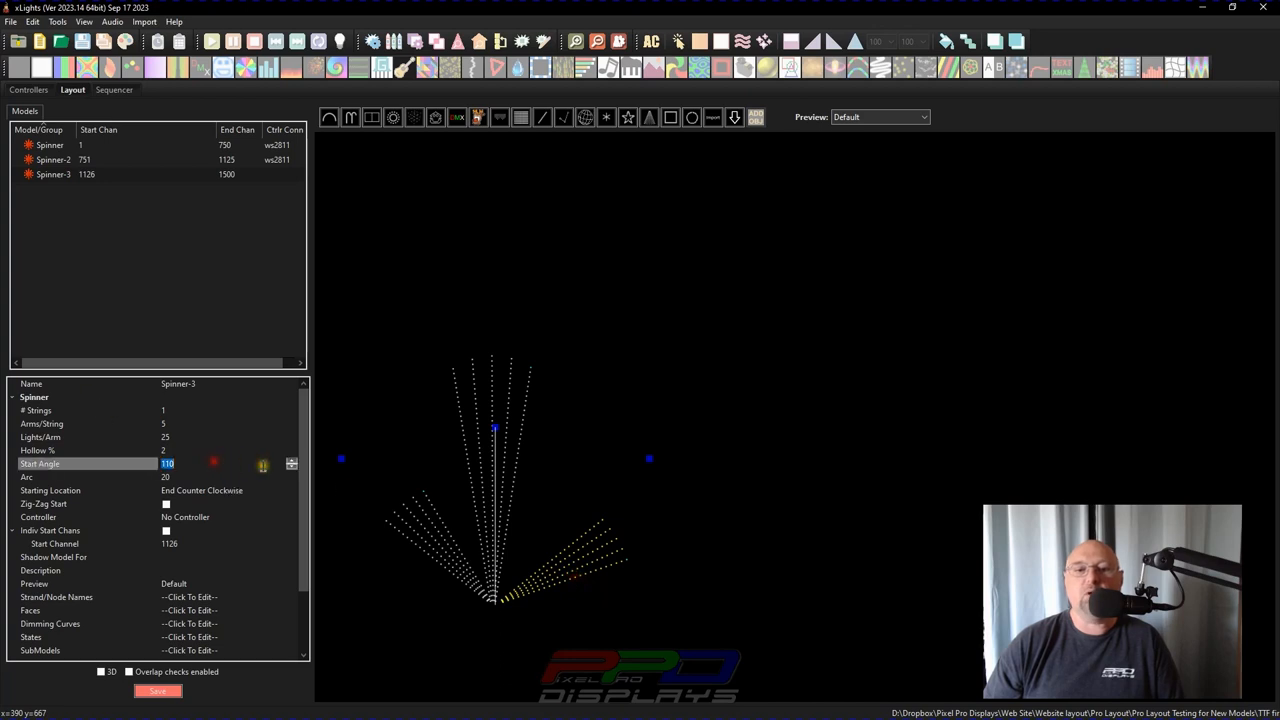
left_click(289, 462)
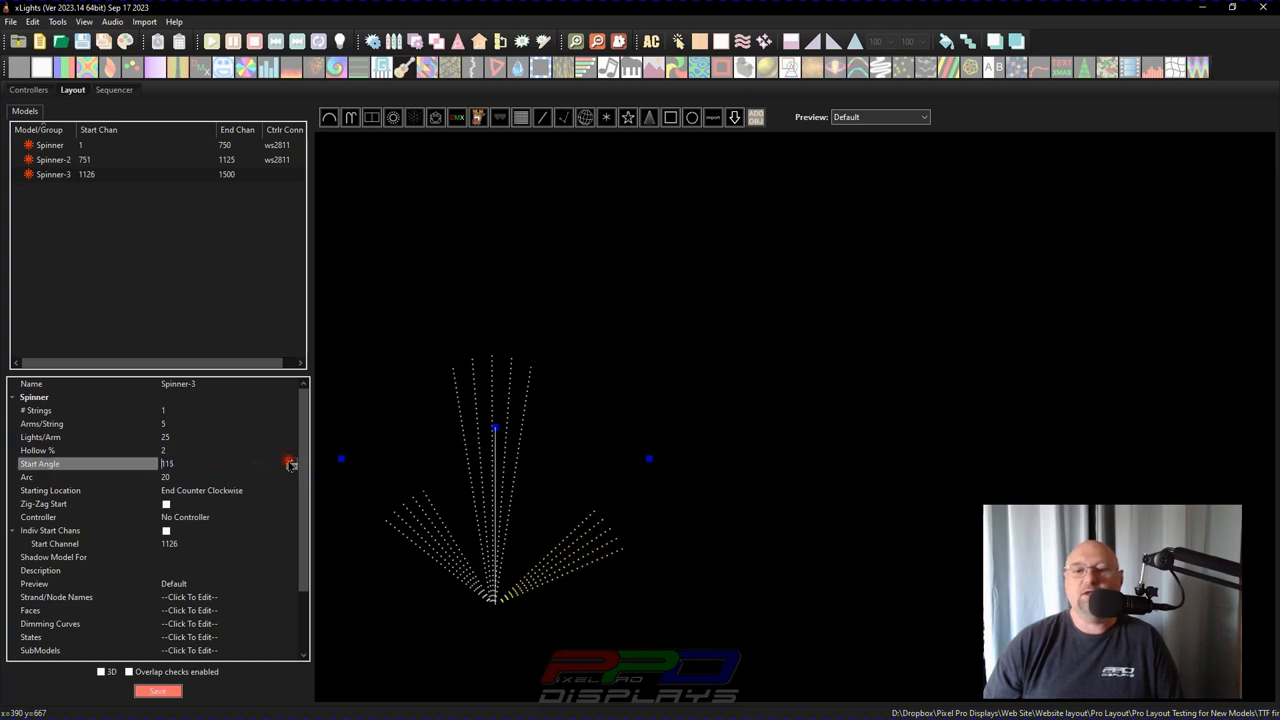
left_click(289, 463)
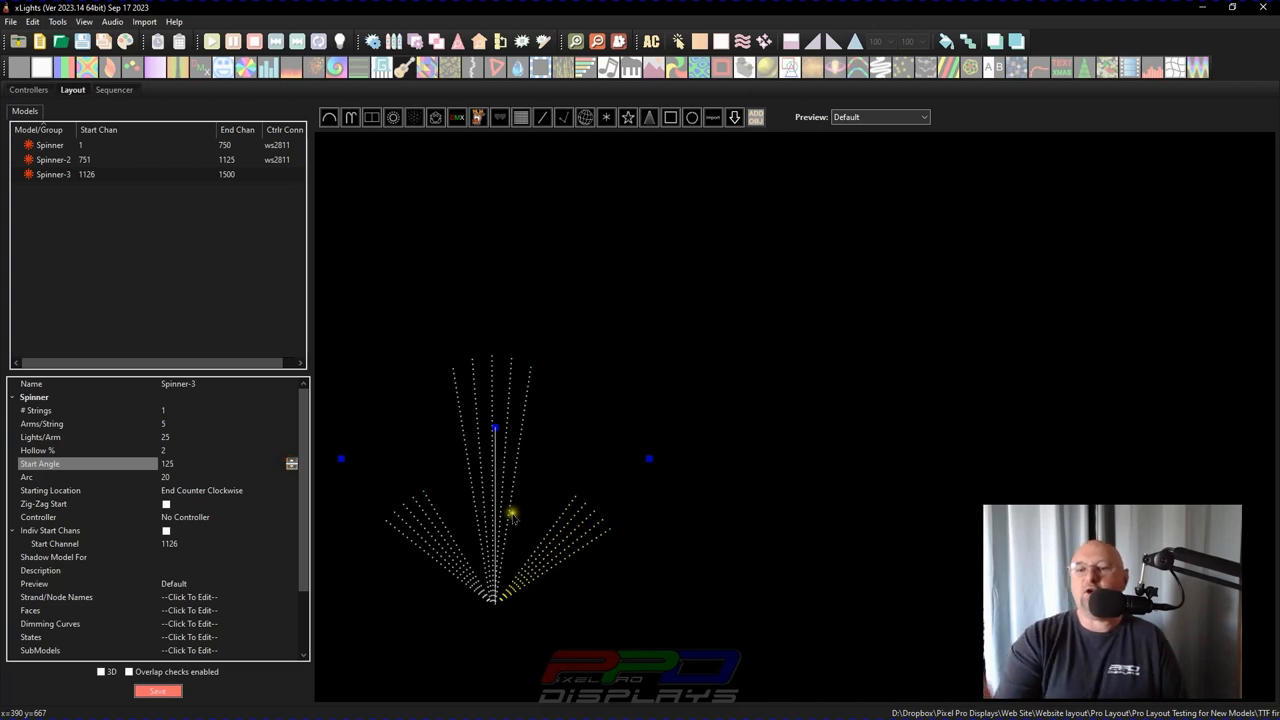
left_click(535, 545)
left_click_drag(535, 545, 538, 547)
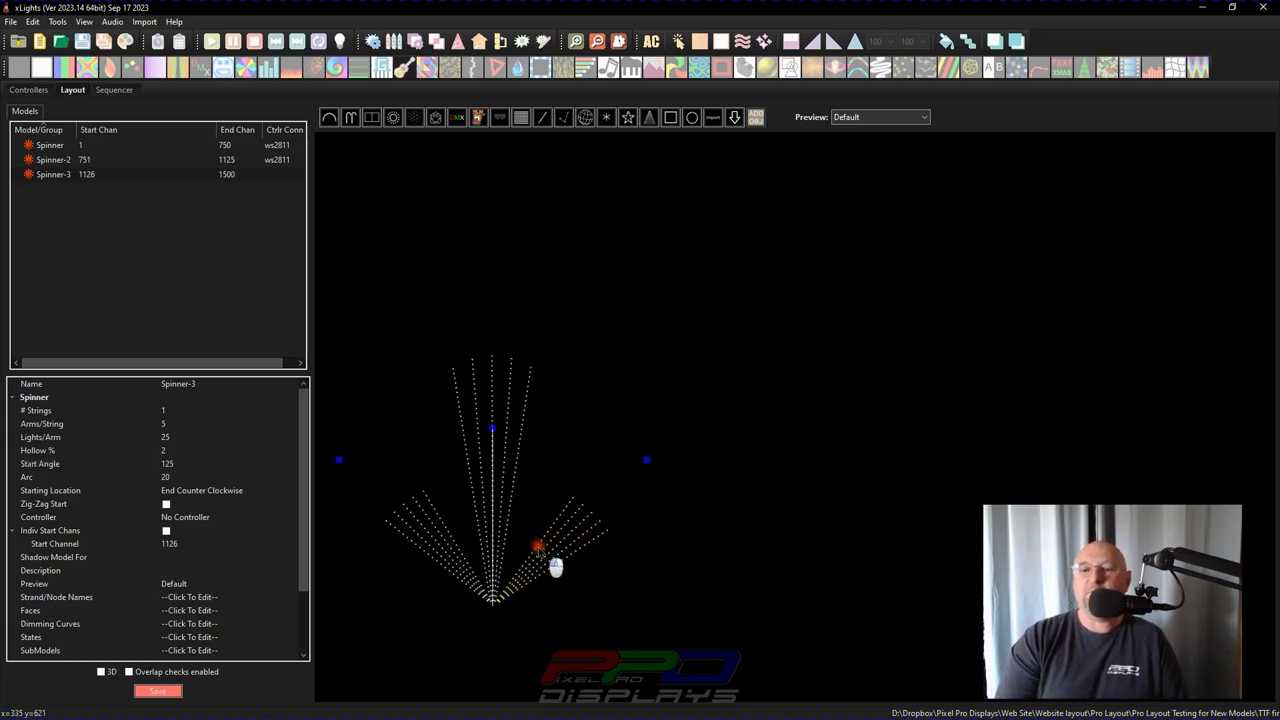
left_click(413, 546)
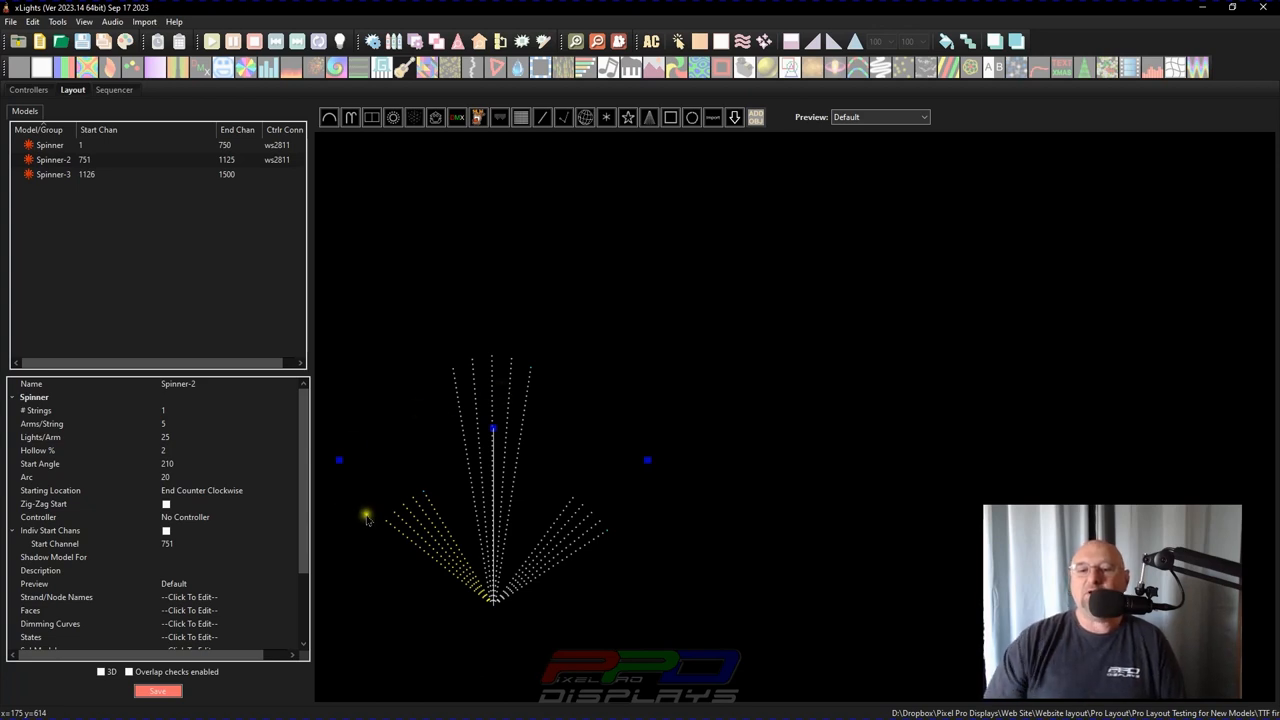
Select Spinner-3, Spinner-2 and the central Spinner in turn to review their settings
left_click(101, 178)
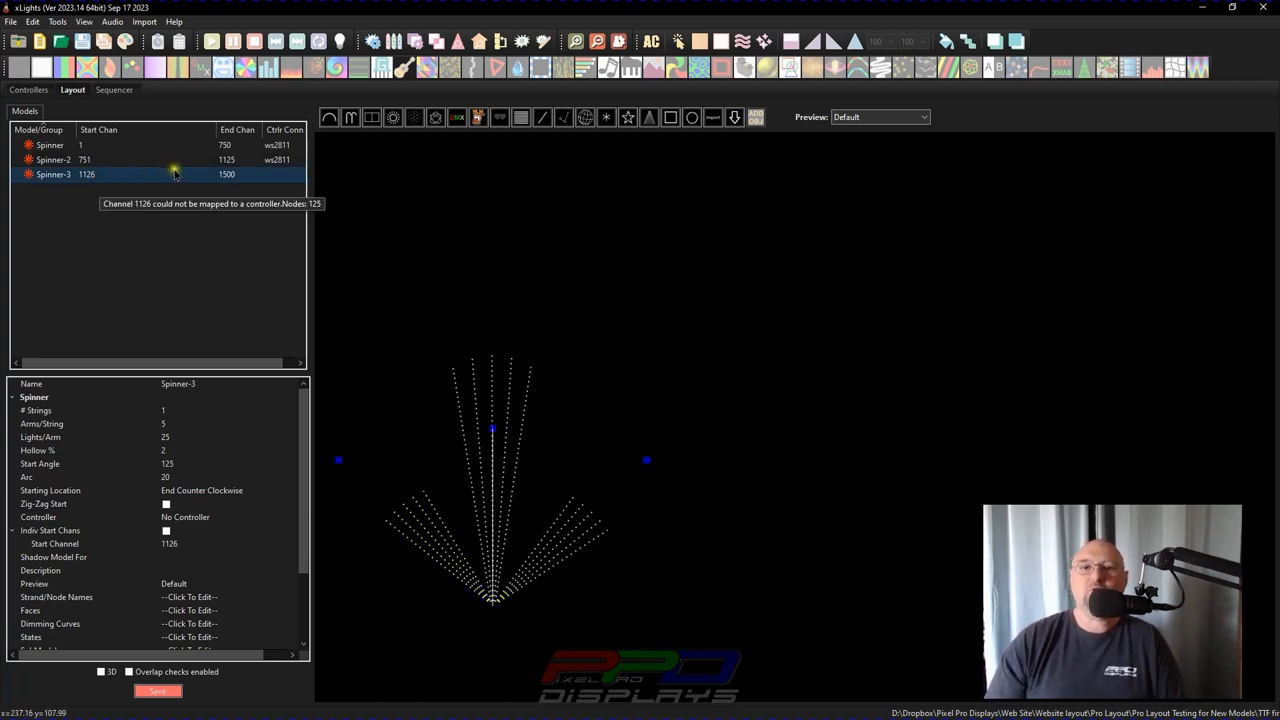
left_click(424, 528)
left_click(470, 372)
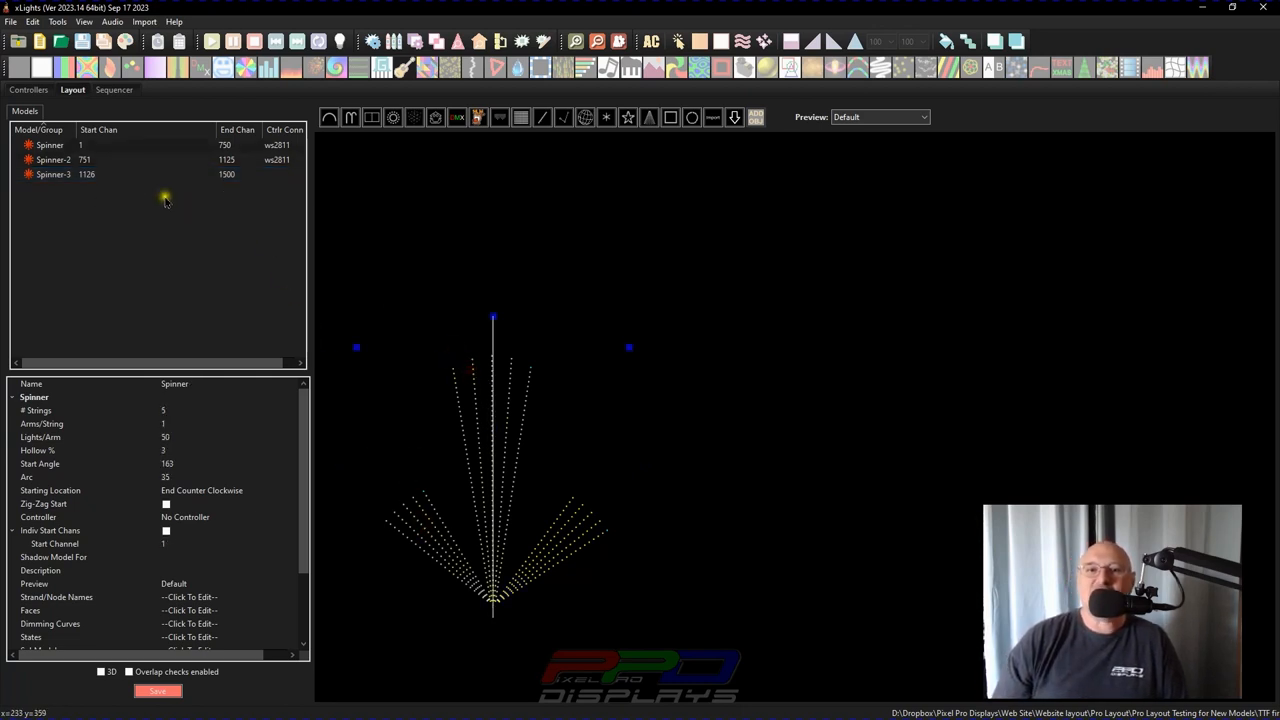